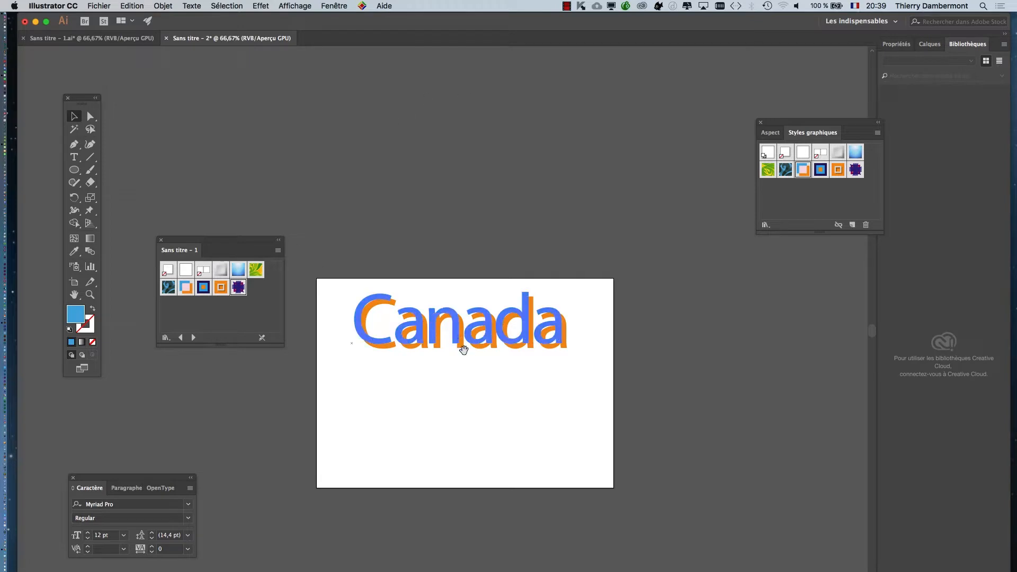
- Apply the graphic style with an orange fill and concentric light-blue and dark-blue outlines to the Canada text
{"action": "left_click_drag", "start_coordinate": [460, 344], "coordinate": [456, 224]}
{"action": "left_click_drag", "start_coordinate": [262, 245], "coordinate": [290, 160]}
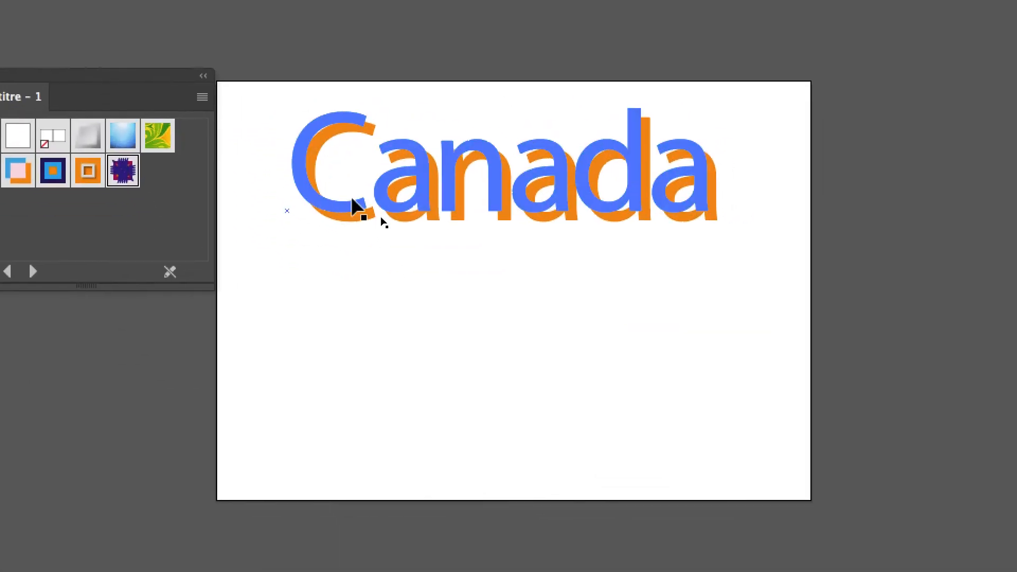
{"action": "left_click", "coordinate": [446, 304]}
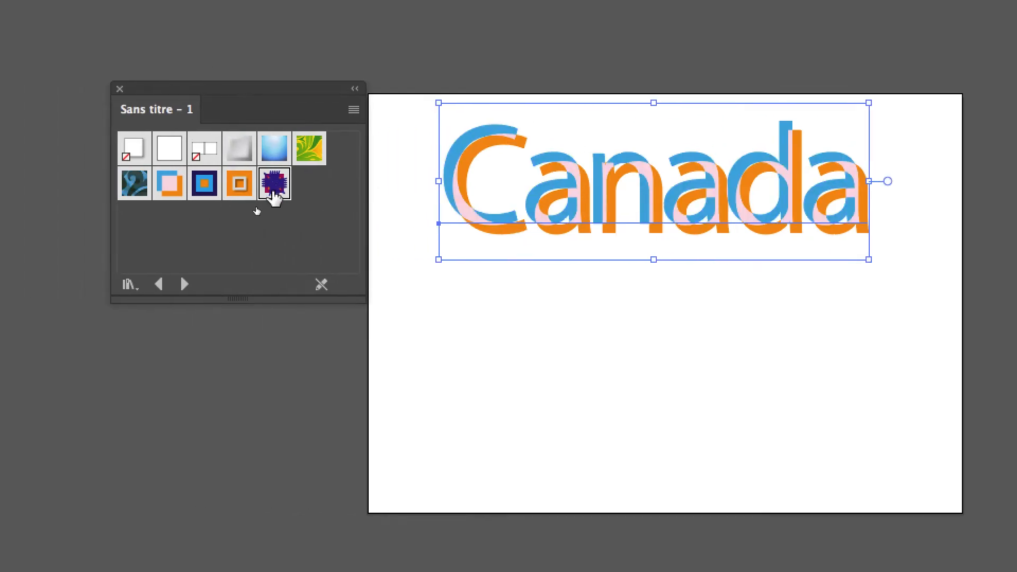
{"action": "left_click", "coordinate": [205, 183]}
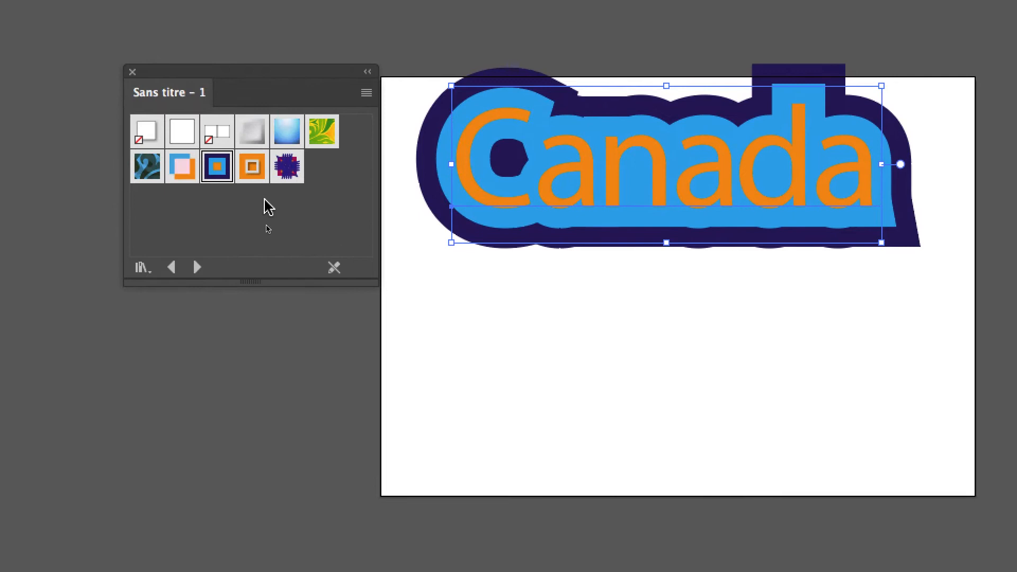
{"action": "left_click", "coordinate": [528, 301]}
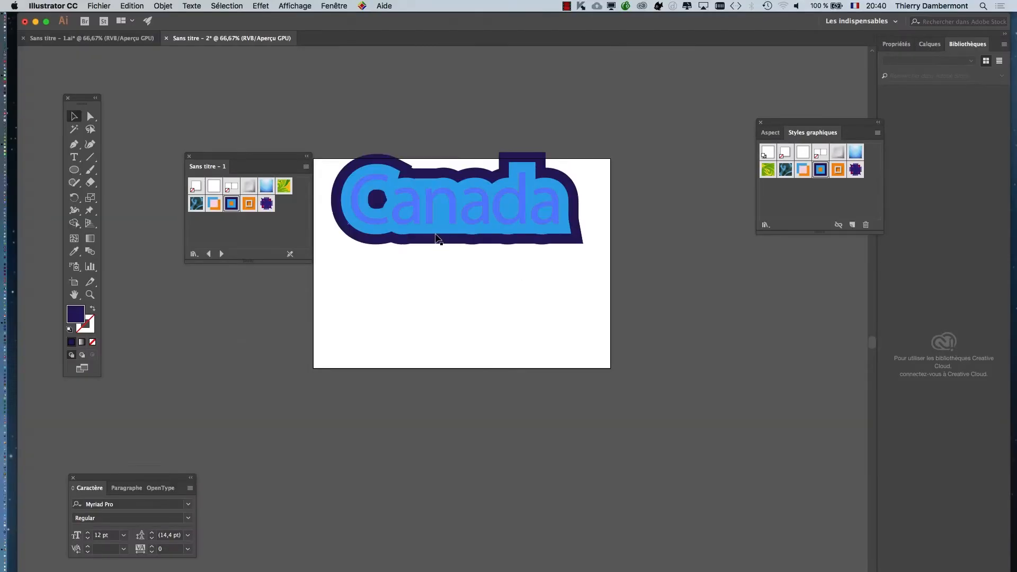
- Enlarge the Canada text proportionally to about 825 pt so it extends well past the artboard
{"action": "left_click", "coordinate": [269, 158]}
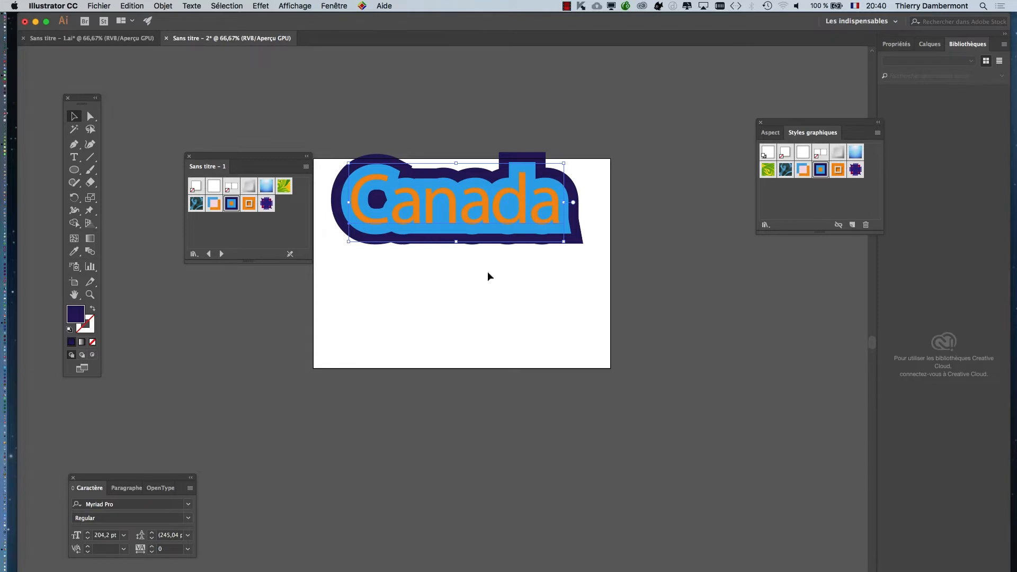
{"action": "scroll", "coordinate": [589, 249], "scroll_direction": "down", "scroll_amount": 1}
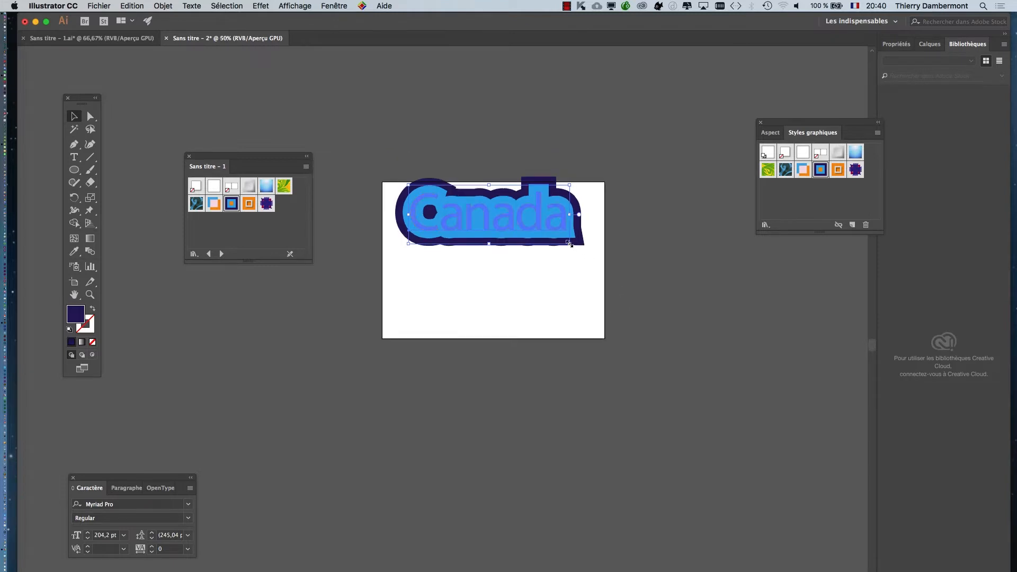
{"action": "left_click_drag", "start_coordinate": [570, 244], "coordinate": [764, 321]}
{"action": "left_click_drag", "start_coordinate": [409, 314], "coordinate": [343, 357]}
{"action": "left_click_drag", "start_coordinate": [272, 160], "coordinate": [222, 99]}
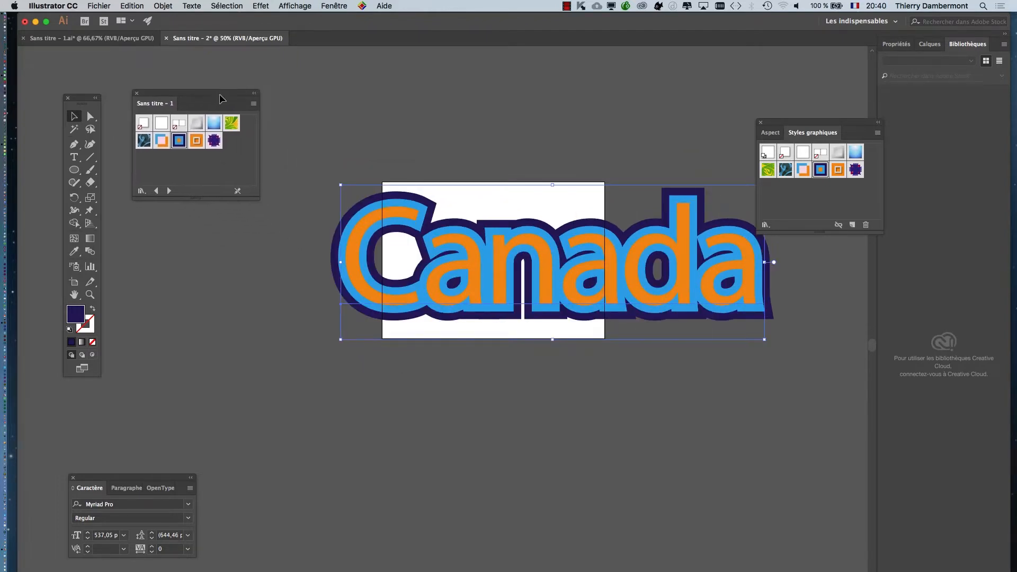
{"action": "left_click_drag", "start_coordinate": [340, 338], "coordinate": [191, 422]}
{"action": "scroll", "coordinate": [351, 403], "scroll_direction": "down", "scroll_amount": 1}
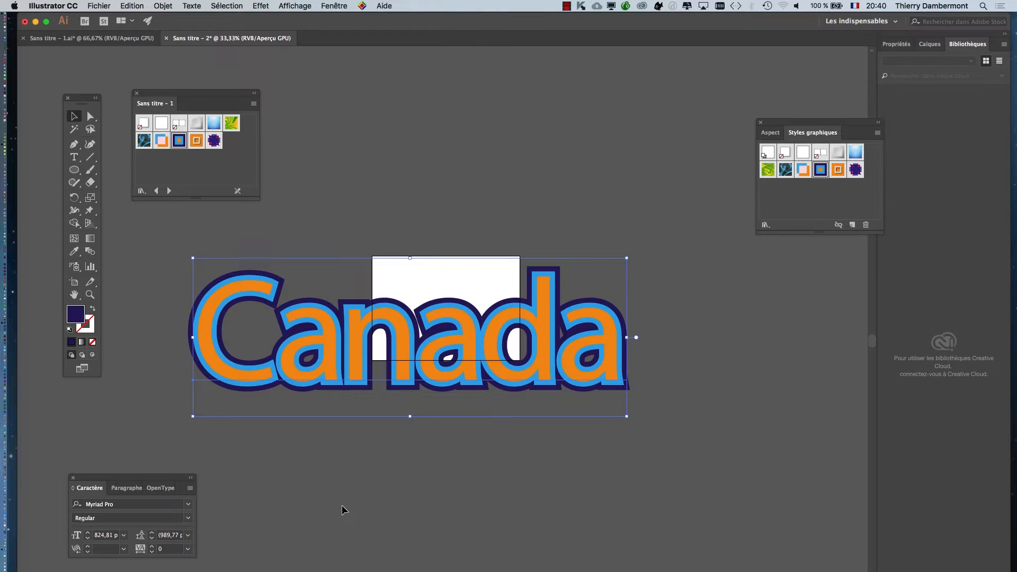
- Enable the "Mettre à l'échelle les contours et les effets" option in the General preferences
{"action": "left_click", "coordinate": [70, 6]}
{"action": "mouse_move", "coordinate": [85, 35]}
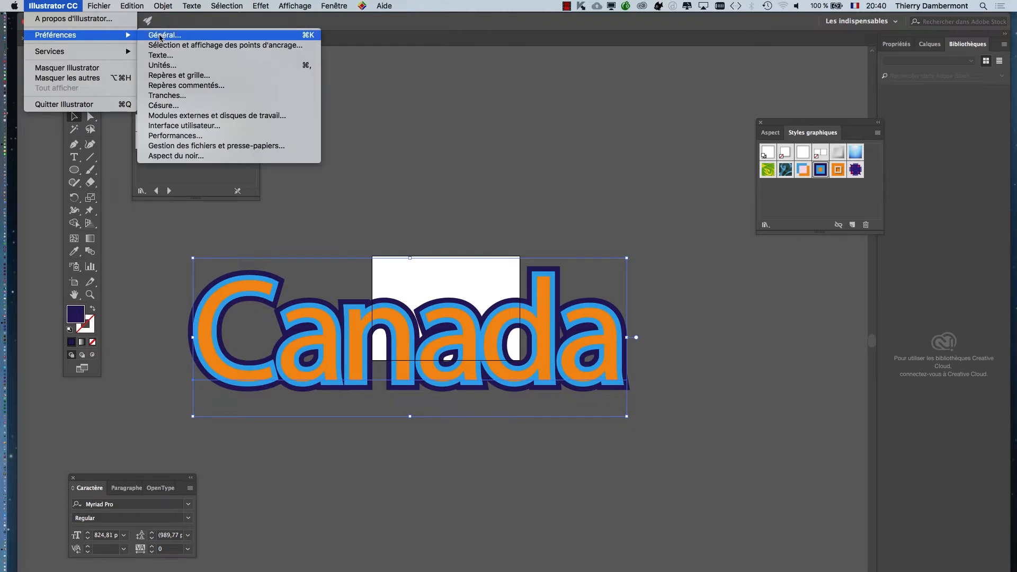
{"action": "left_click", "coordinate": [173, 36]}
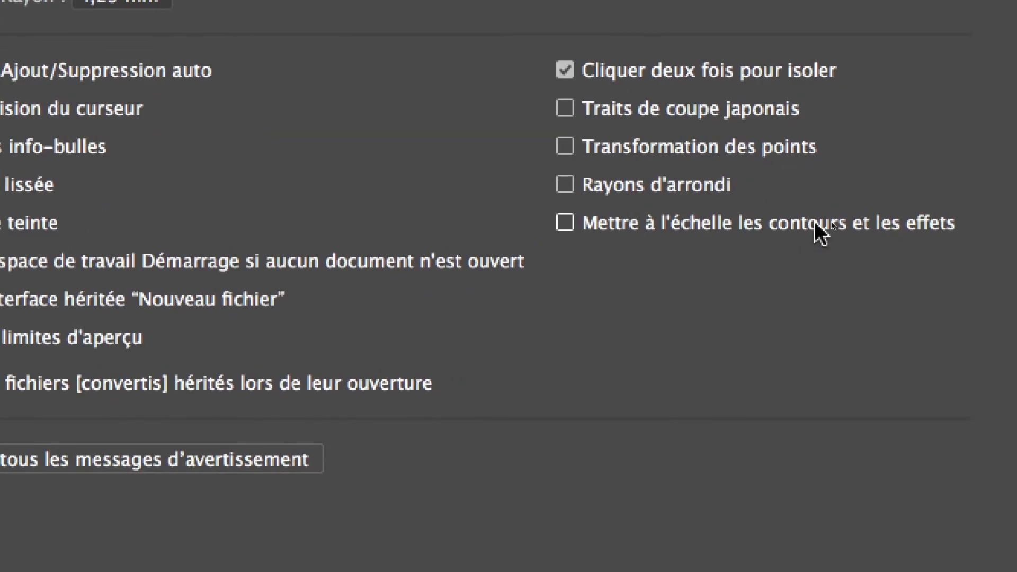
{"action": "left_click", "coordinate": [821, 226]}
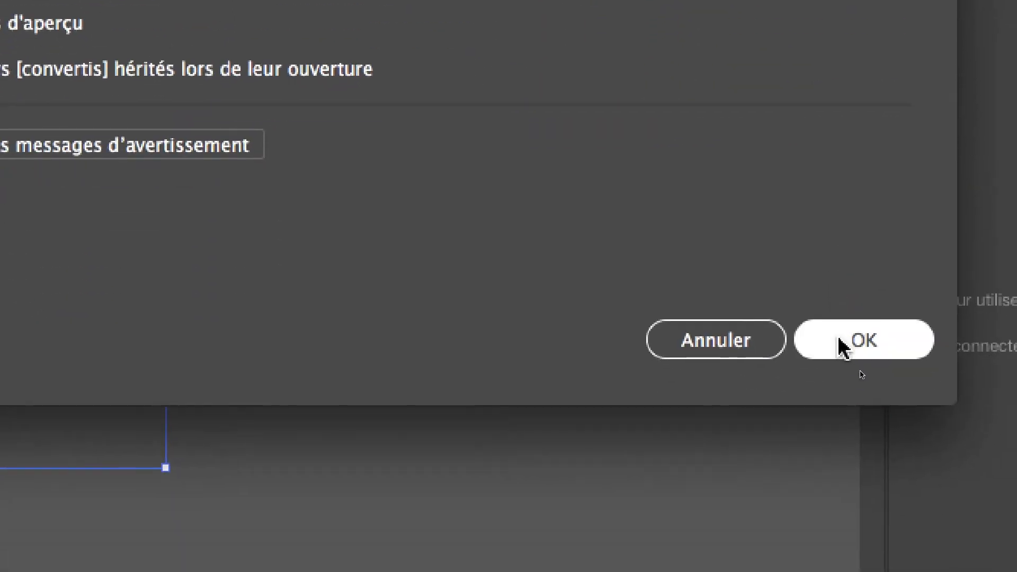
{"action": "left_click", "coordinate": [841, 341]}
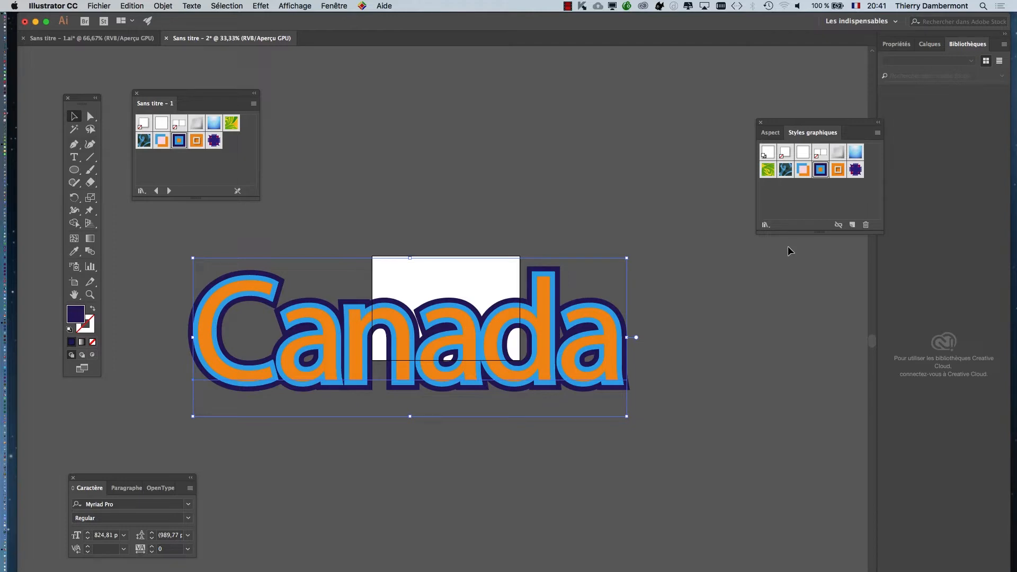
- Scale the Canada text down to about 129 pt and place it inside the artboard
{"action": "left_click_drag", "start_coordinate": [627, 417], "coordinate": [421, 324]}
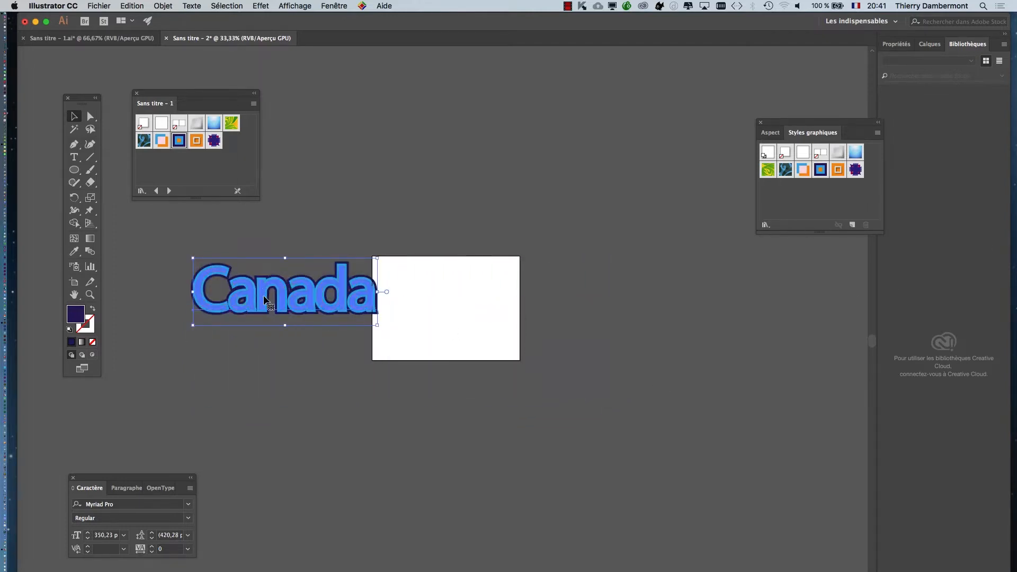
{"action": "left_click_drag", "start_coordinate": [263, 299], "coordinate": [386, 312]}
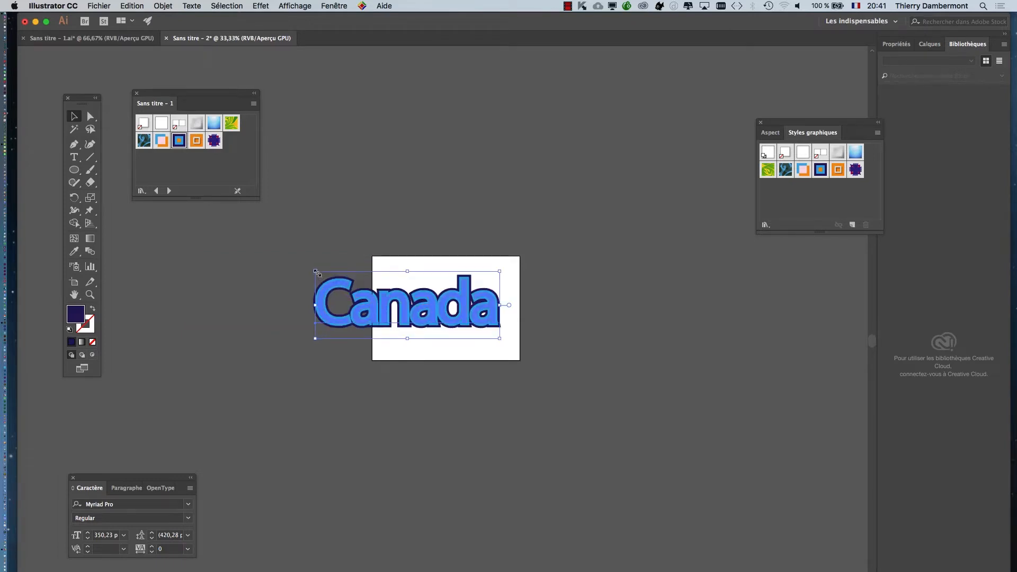
{"action": "left_click_drag", "start_coordinate": [316, 272], "coordinate": [392, 299]}
{"action": "key", "text": "super+plus"}
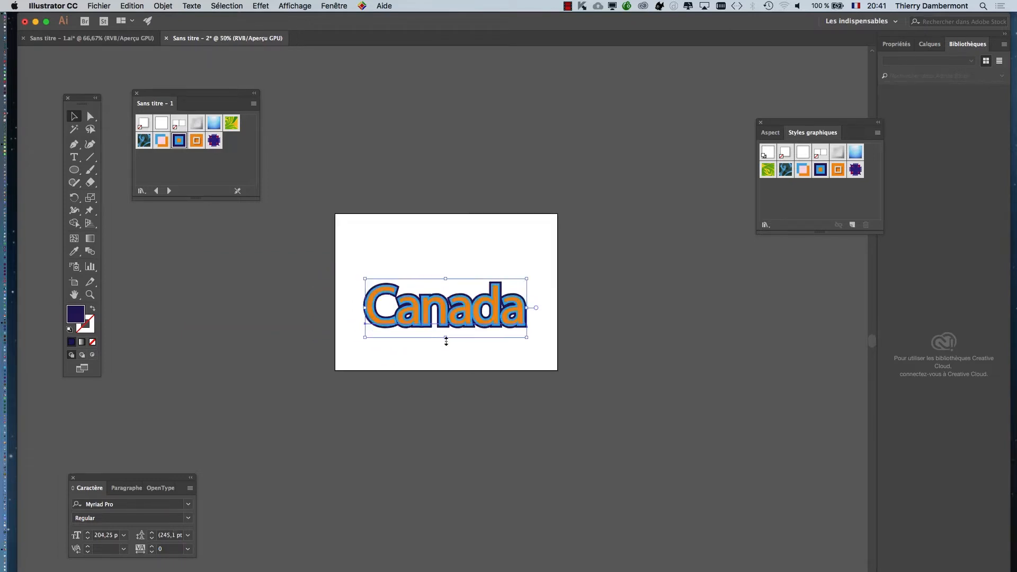
{"action": "key", "text": "super+plus"}
{"action": "left_click_drag", "start_coordinate": [339, 336], "coordinate": [418, 308]}
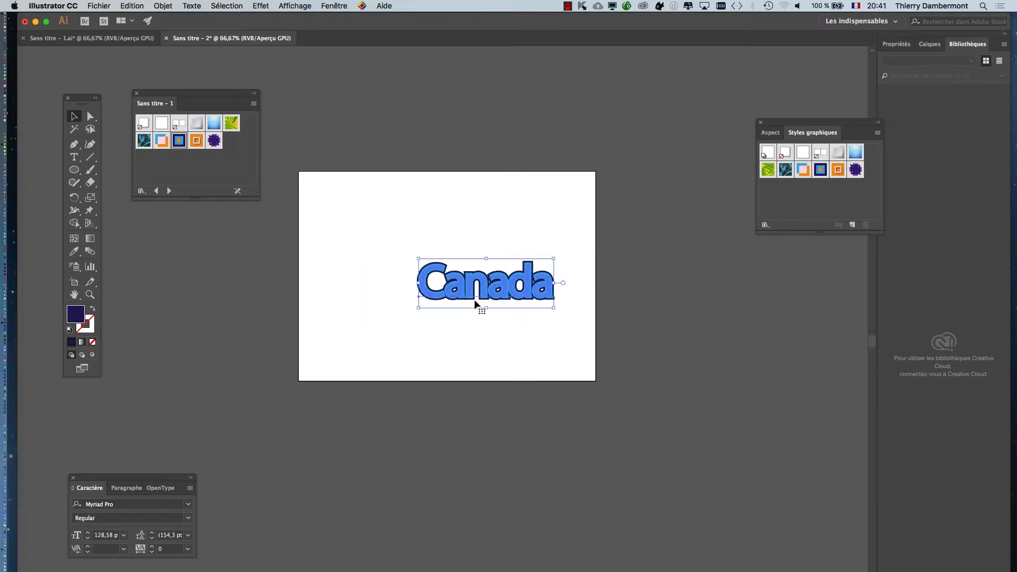
- Save the scaled Canada text's appearance as a new graphic style in the document's graphic styles
{"action": "key", "text": "super+plus"}
{"action": "key", "text": "super+plus"}
{"action": "key", "text": "super+plus"}
{"action": "key", "text": "super+plus"}
{"action": "key", "text": "super+plus"}
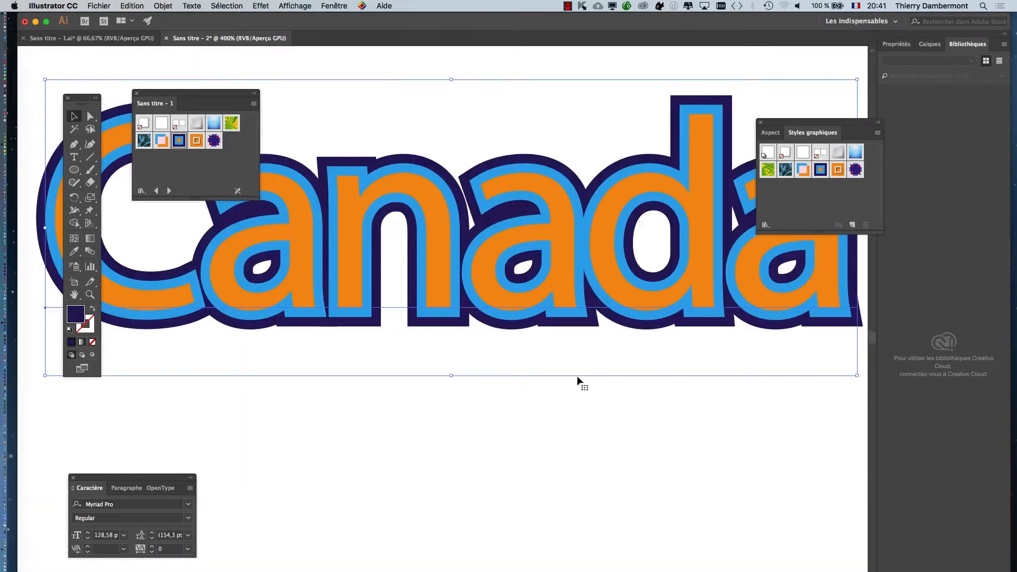
{"action": "left_click_drag", "start_coordinate": [811, 121], "coordinate": [595, 57]}
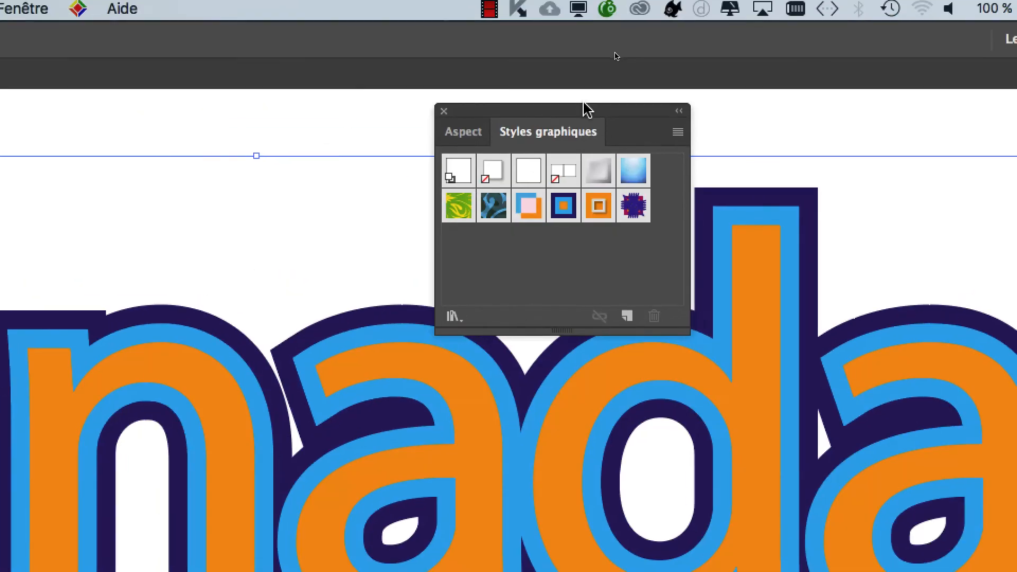
{"action": "left_click_drag", "start_coordinate": [584, 107], "coordinate": [280, 155]}
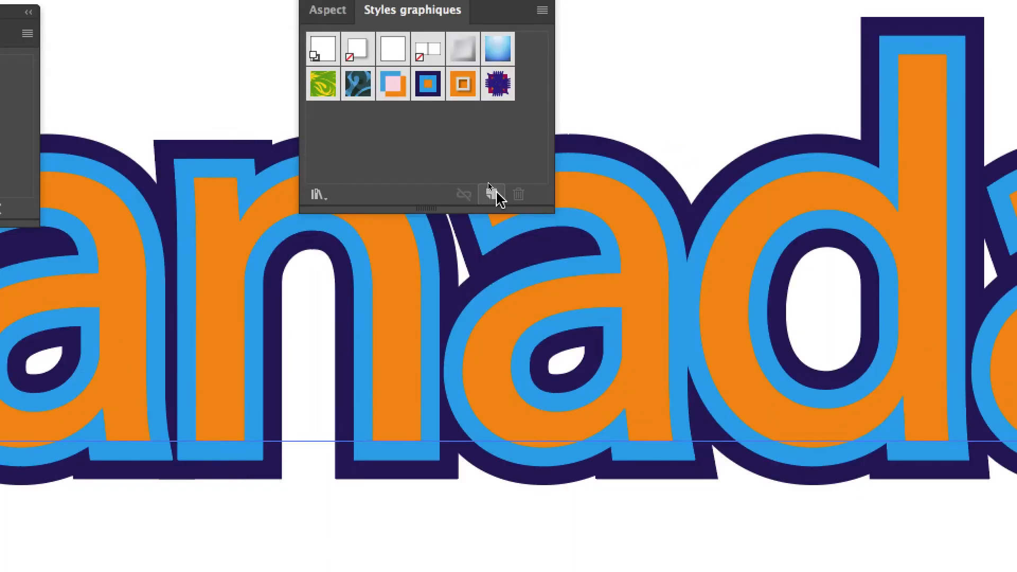
{"action": "left_click", "coordinate": [523, 333]}
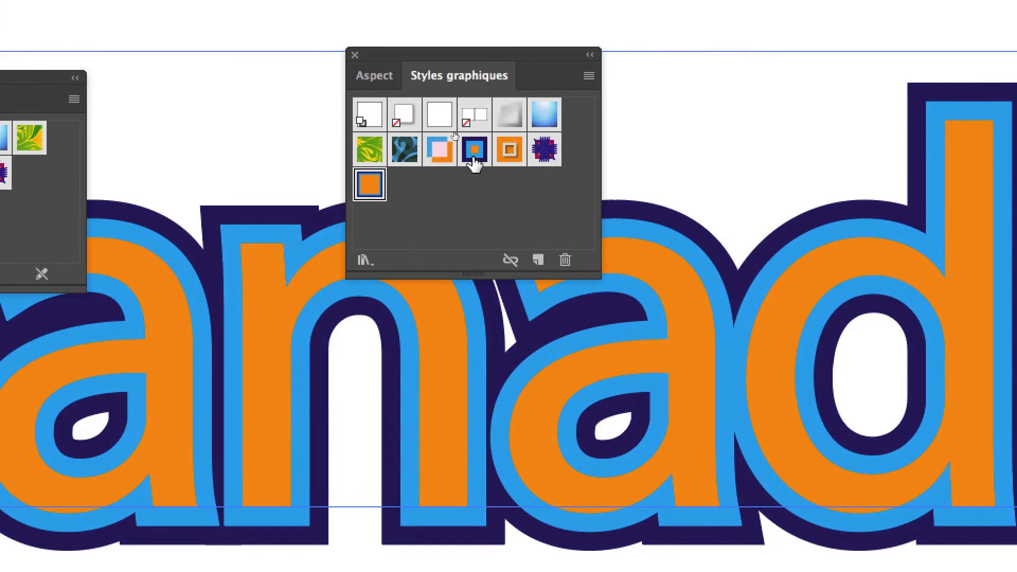
- Apply the original thick-outline style to the Canada text, and switch it back to the newly saved thin-outline style
{"action": "left_click", "coordinate": [474, 154]}
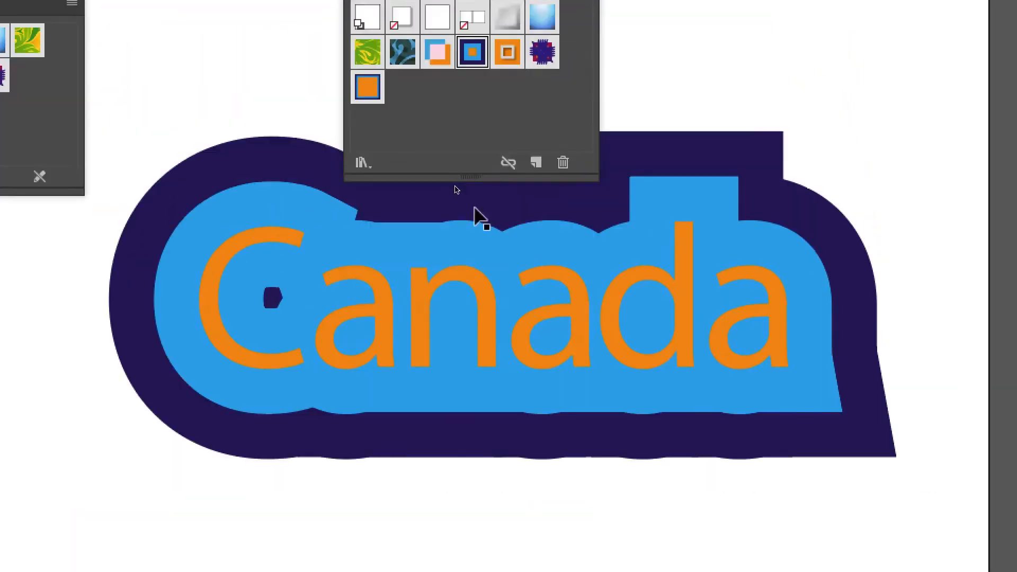
{"action": "left_click", "coordinate": [475, 207]}
{"action": "left_click", "coordinate": [438, 169]}
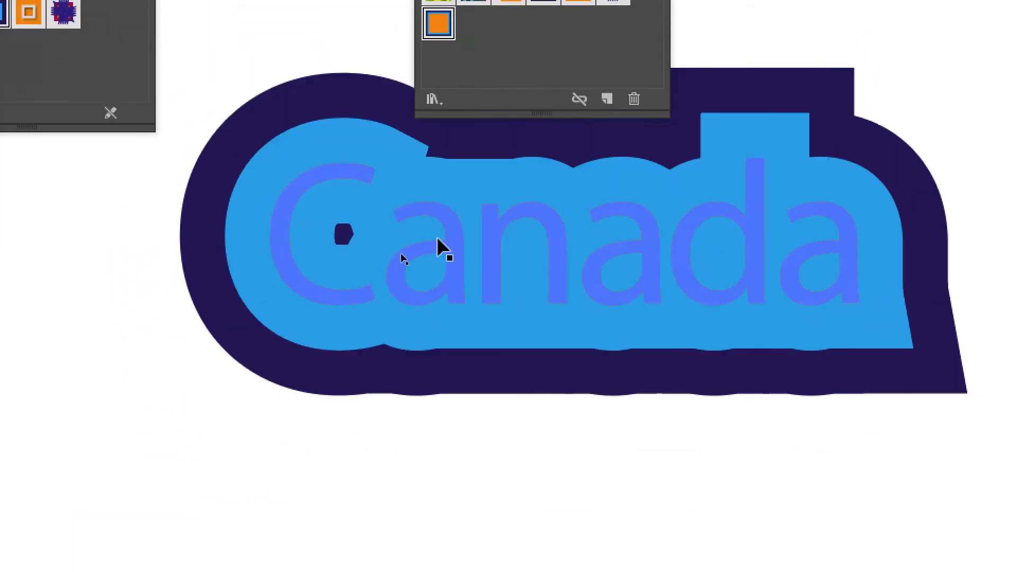
{"action": "left_click", "coordinate": [442, 406]}
{"action": "left_click", "coordinate": [437, 129]}
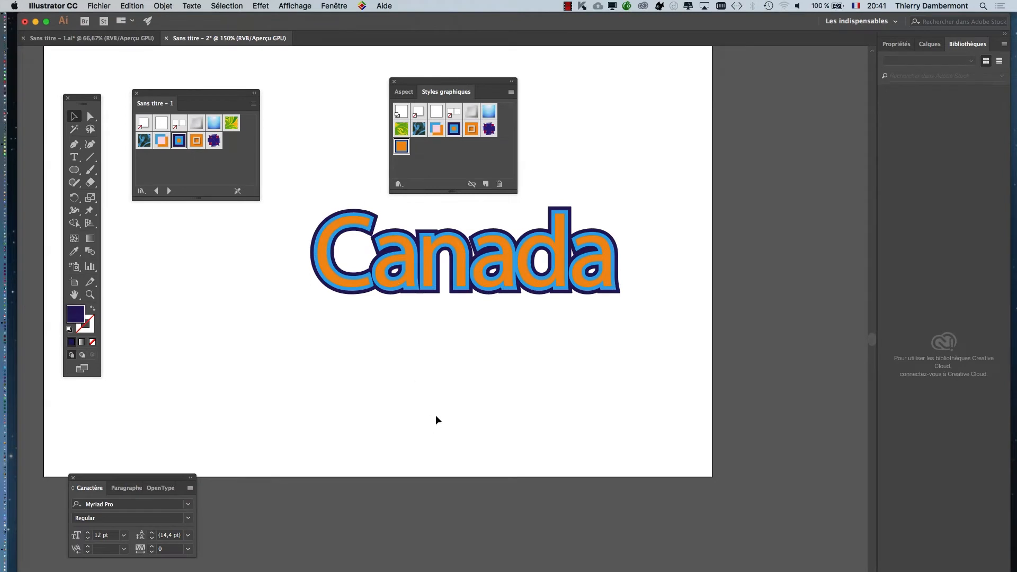
- Disable the "Mettre à l'échelle les contours et les effets" option in the General preferences
{"action": "scroll", "coordinate": [437, 390], "scroll_direction": "down", "scroll_amount": 2}
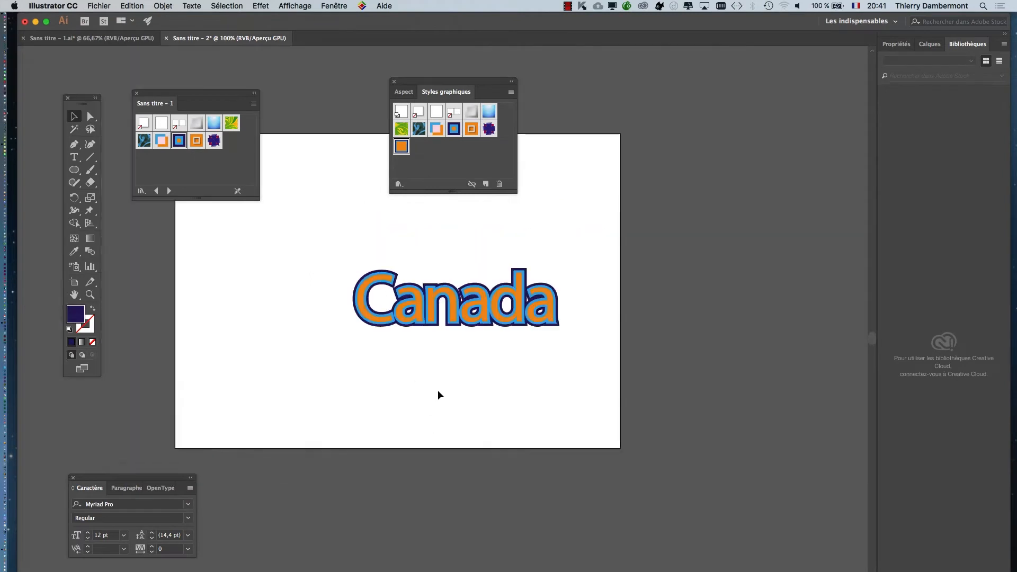
{"action": "left_click", "coordinate": [430, 346]}
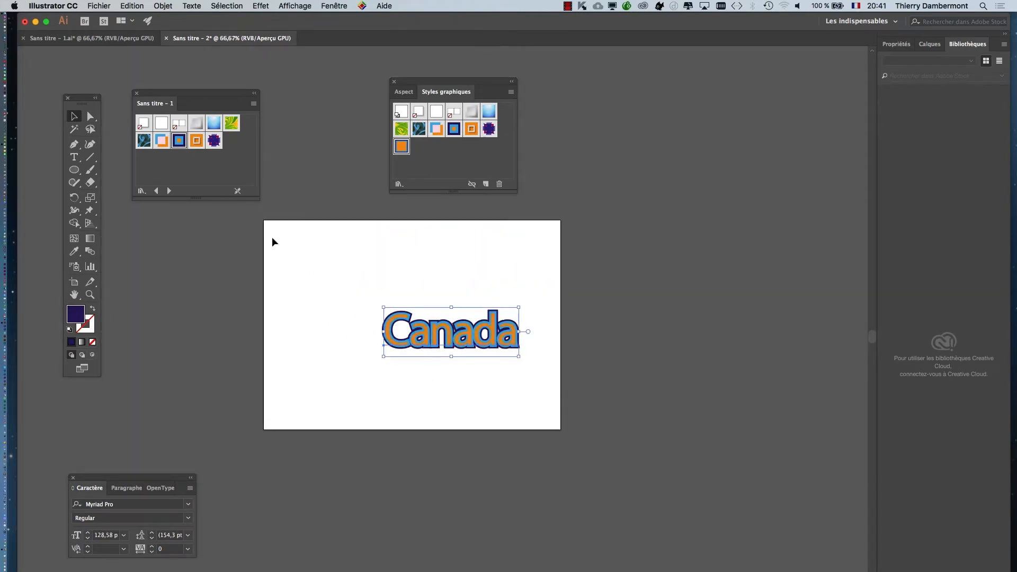
{"action": "left_click", "coordinate": [70, 4]}
{"action": "mouse_move", "coordinate": [80, 37]}
{"action": "left_click", "coordinate": [154, 37]}
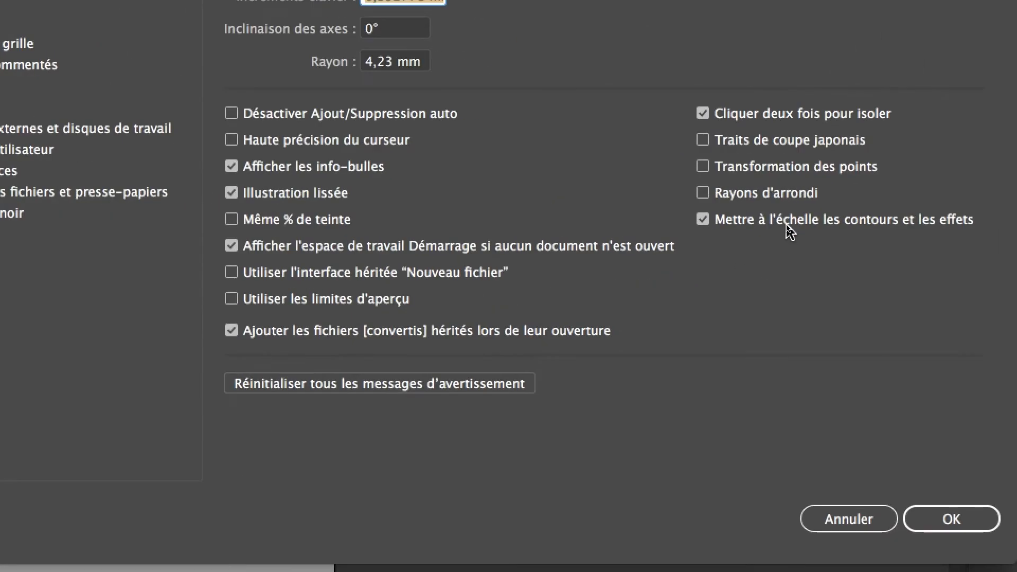
{"action": "left_click", "coordinate": [726, 227]}
{"action": "left_click", "coordinate": [953, 520]}
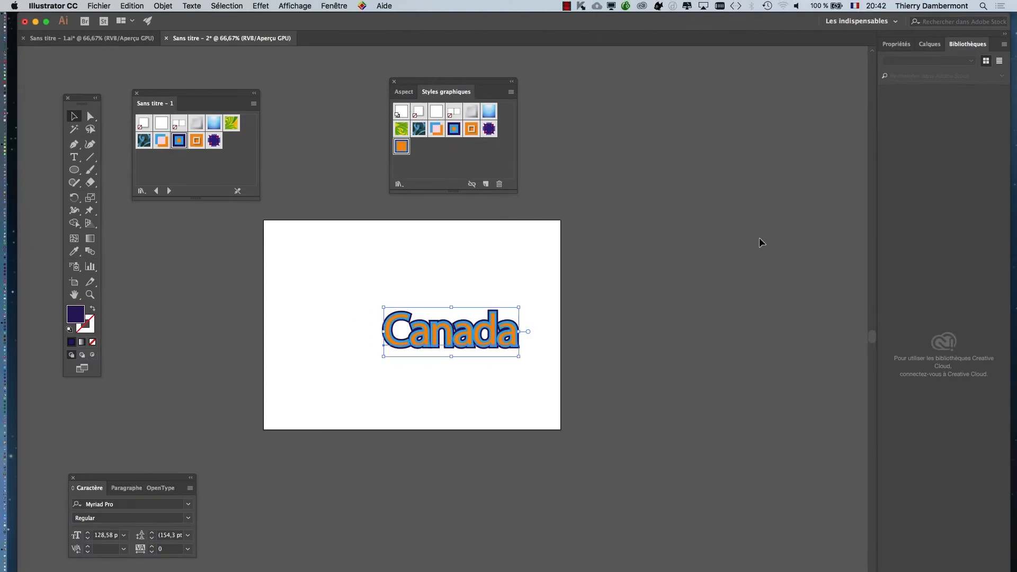
- Turn the "Mettre à l'échelle les contours et les effets" option back on in the General preferences
{"action": "left_click", "coordinate": [71, 5]}
{"action": "mouse_move", "coordinate": [69, 33]}
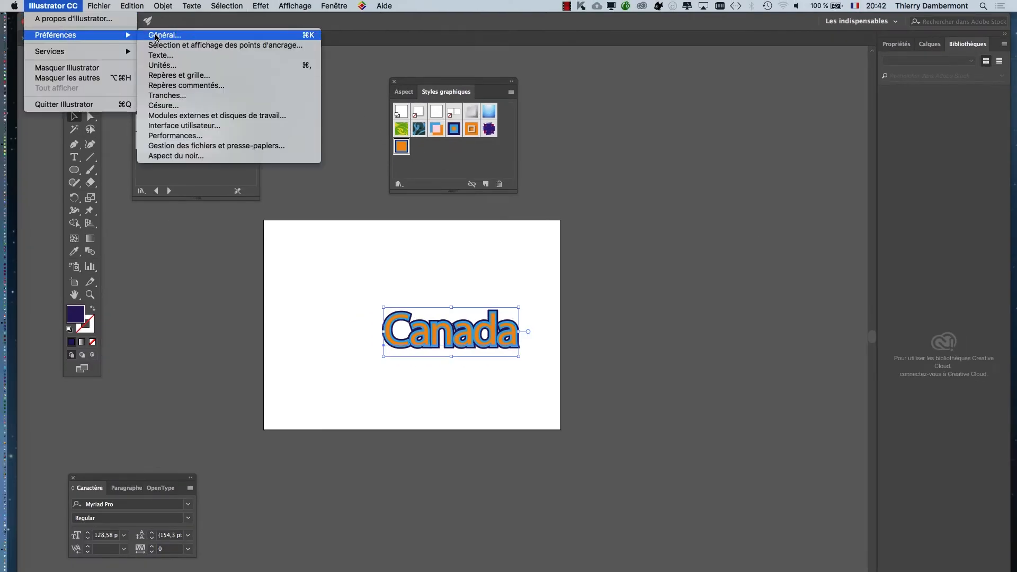
{"action": "left_click", "coordinate": [159, 33]}
{"action": "left_click", "coordinate": [745, 222]}
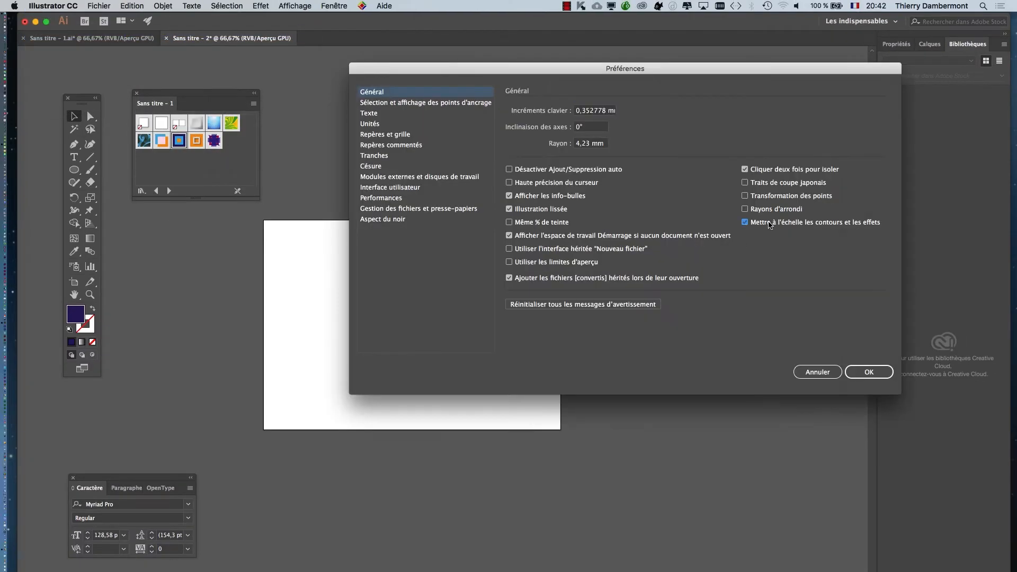
{"action": "left_click", "coordinate": [868, 371]}
- Draw a circle above the Canada text and apply the newly saved thin-outline graphic style to it
{"action": "left_click", "coordinate": [501, 380]}
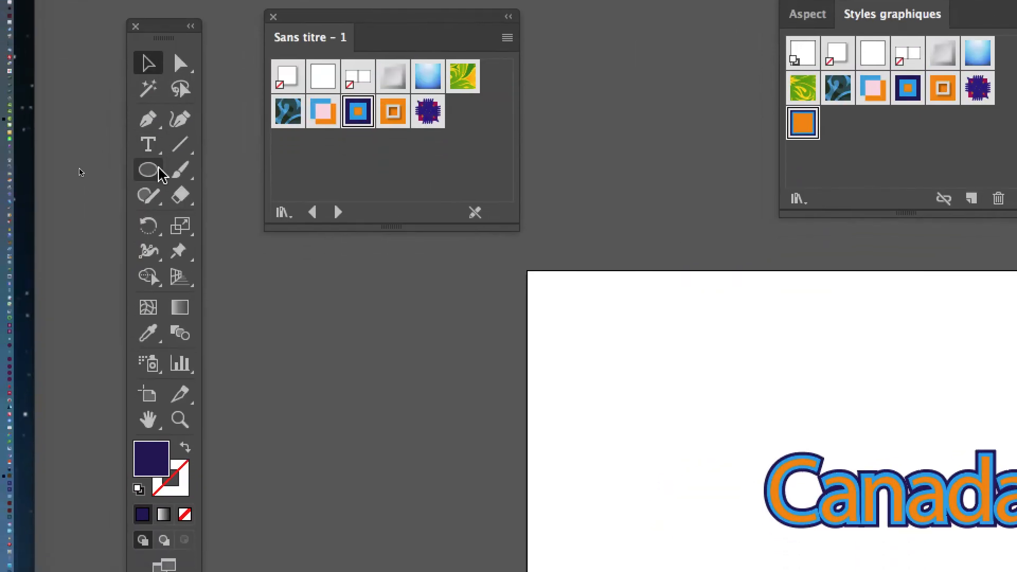
{"action": "left_click", "coordinate": [148, 169]}
{"action": "left_click_drag", "start_coordinate": [698, 325], "coordinate": [784, 408]}
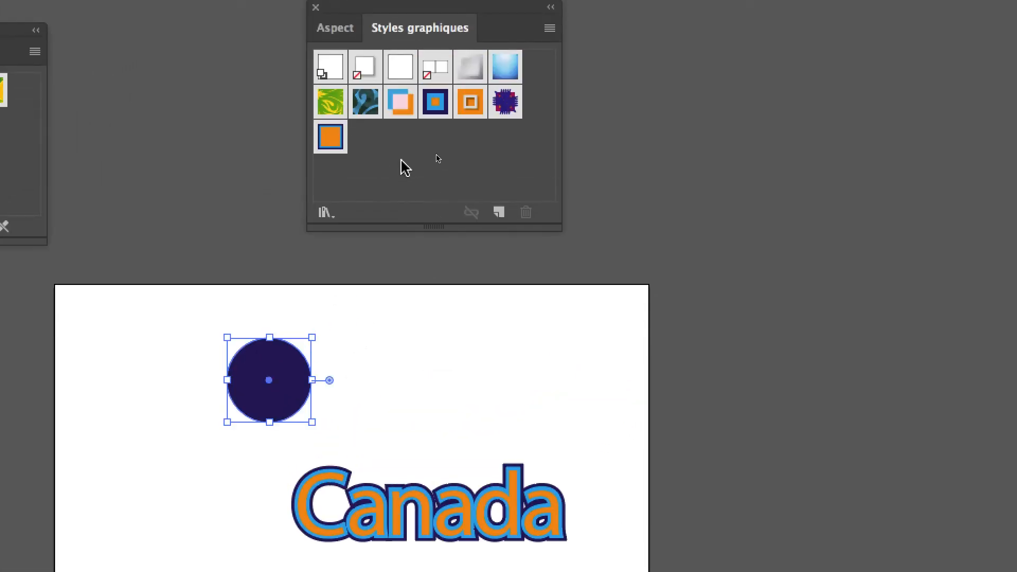
{"action": "left_click", "coordinate": [330, 136]}
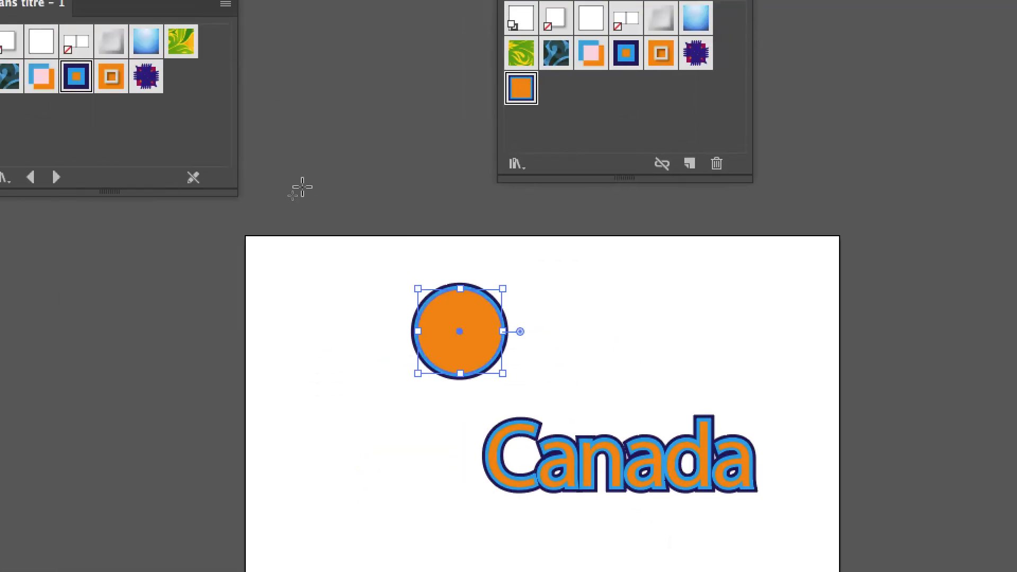
- Draw a five-pointed star about 66 by 63 mm beside the circle and a smaller star next to it
{"action": "left_click_drag", "start_coordinate": [146, 172], "coordinate": [185, 229]}
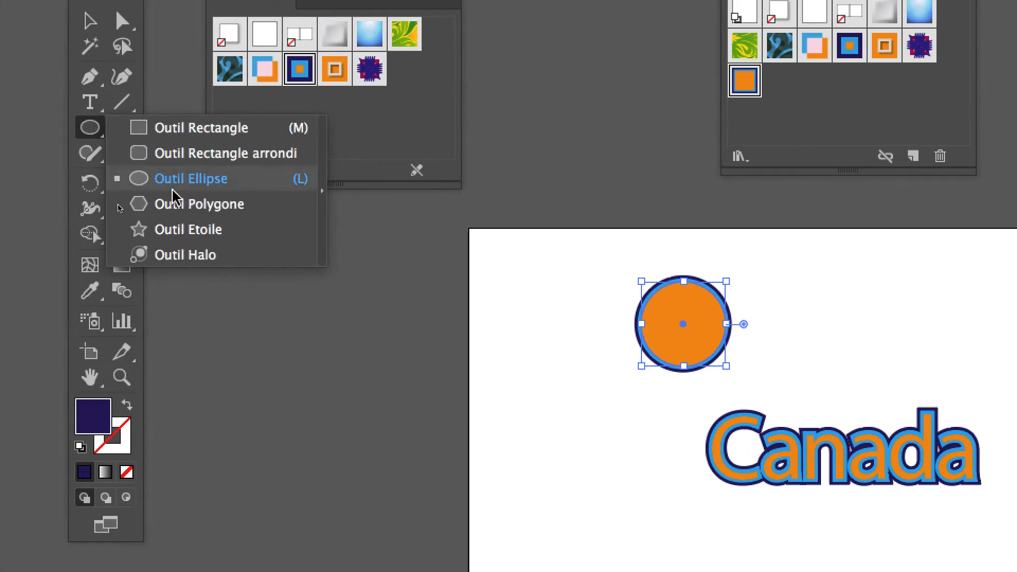
{"action": "left_click_drag", "start_coordinate": [867, 319], "coordinate": [927, 353]}
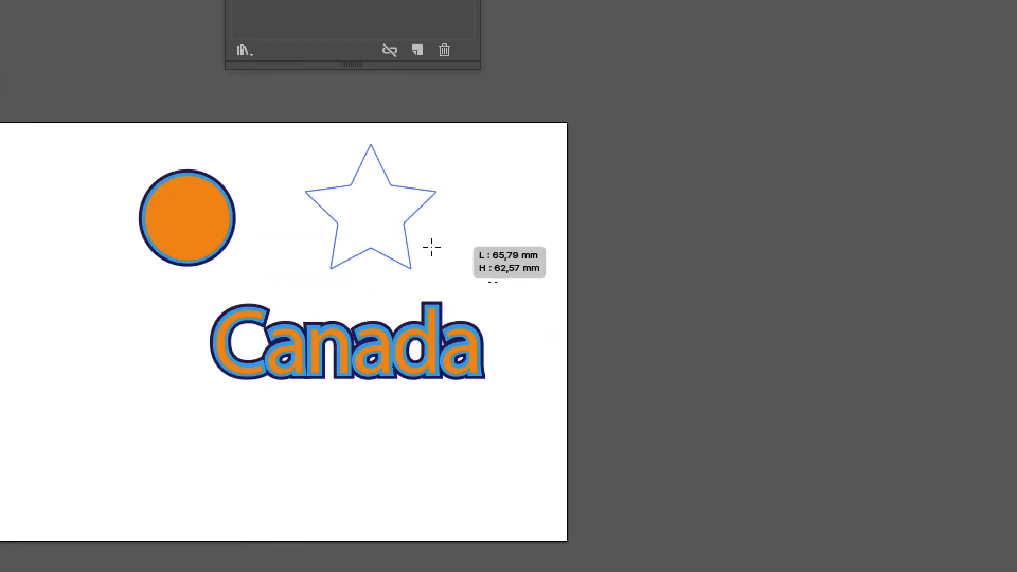
{"action": "left_click_drag", "start_coordinate": [431, 248], "coordinate": [504, 243]}
- Select both stars and apply the saved orange graphic style with thin blue outlines
{"action": "key", "text": "v"}
{"action": "mouse_move", "coordinate": [346, 146]}
{"action": "left_mouse_down"}
{"action": "mouse_move", "coordinate": [496, 241]}
{"action": "mouse_move", "coordinate": [454, 245]}
{"action": "left_mouse_up"}
{"action": "left_click", "coordinate": [206, 0]}
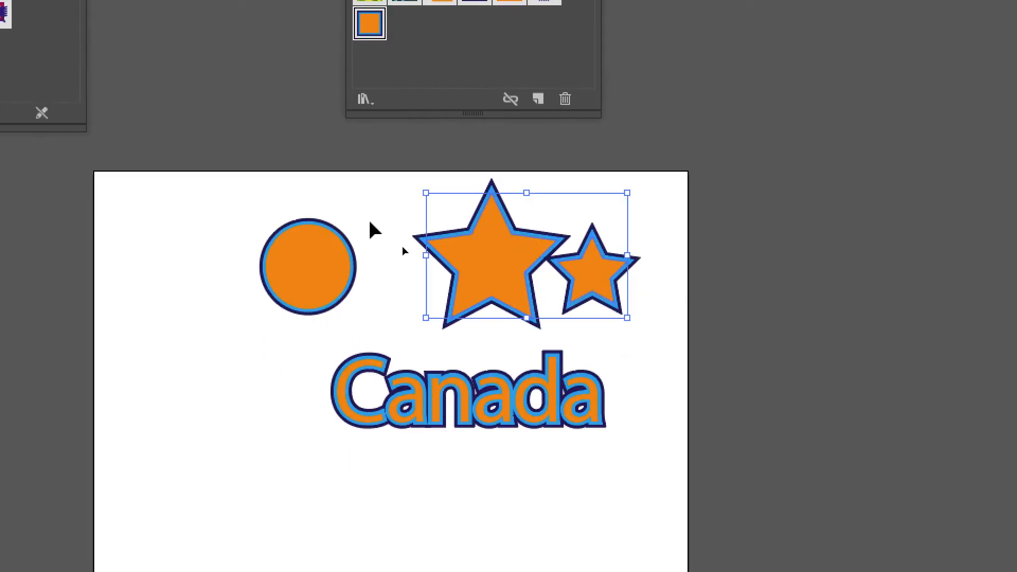
- Add the point text "test" in the empty area below the Canada text
{"action": "left_click", "coordinate": [371, 224]}
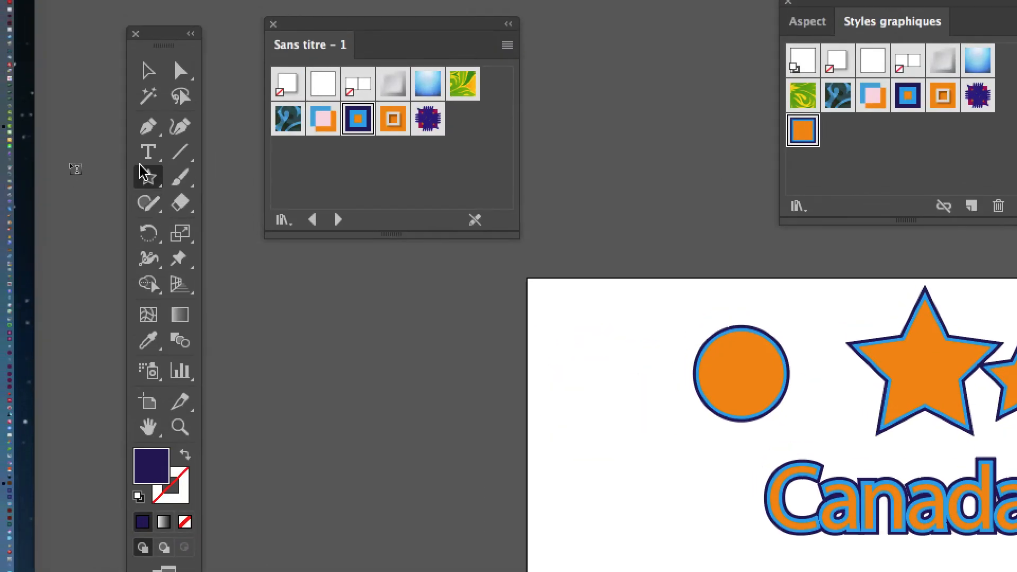
{"action": "left_click", "coordinate": [149, 151]}
{"action": "left_click", "coordinate": [323, 316]}
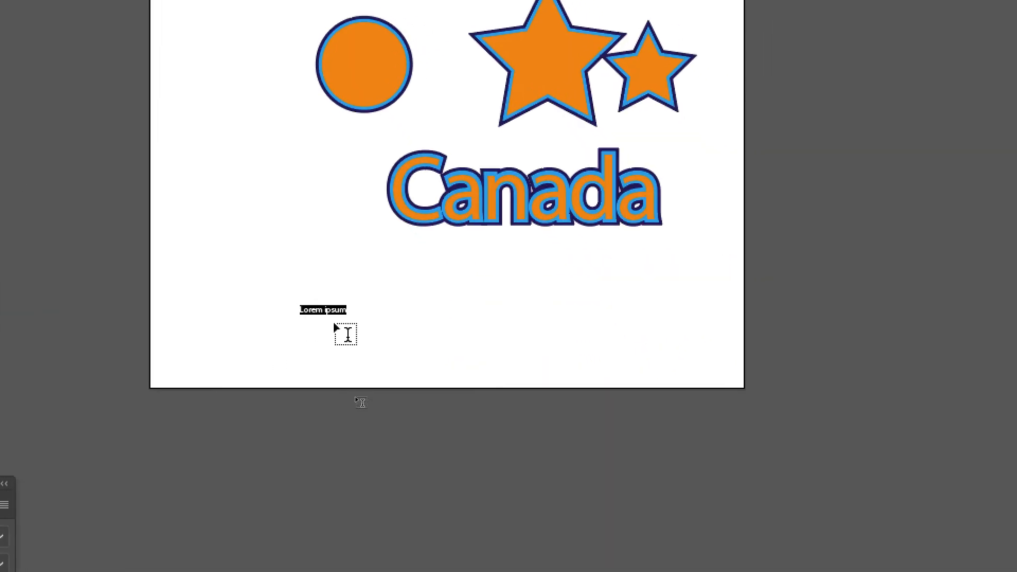
{"action": "type", "text": "test"}
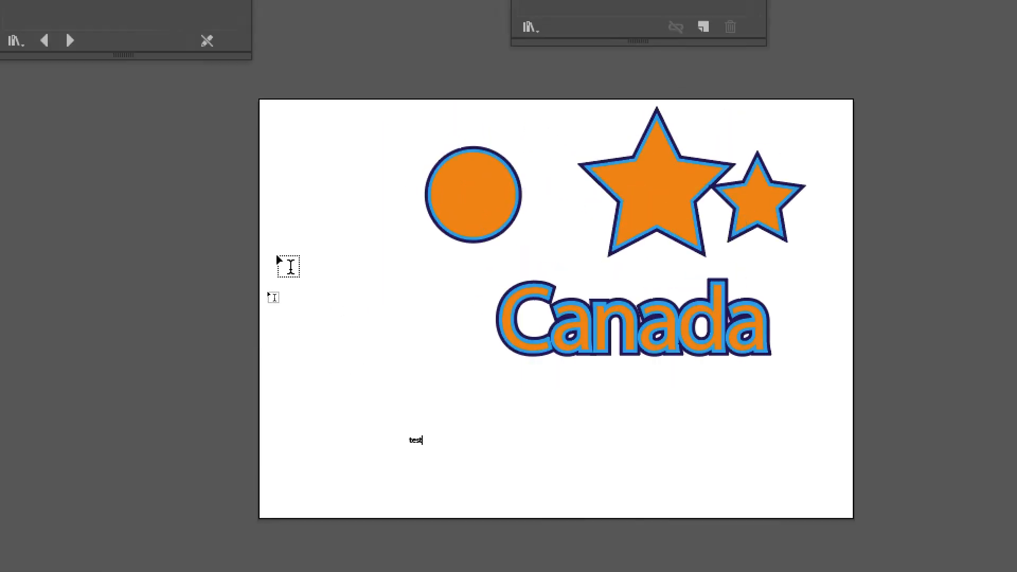
{"action": "left_click", "coordinate": [135, 135]}
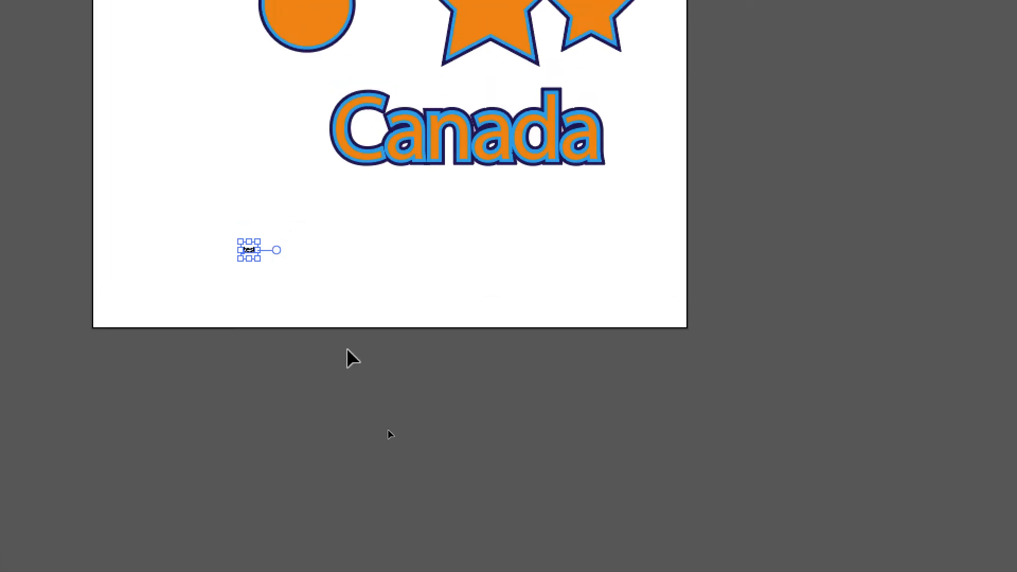
- Enlarge the "test" text proportionally to about 177 pt and position it below the Canada text
{"action": "left_click_drag", "start_coordinate": [261, 241], "coordinate": [296, 219]}
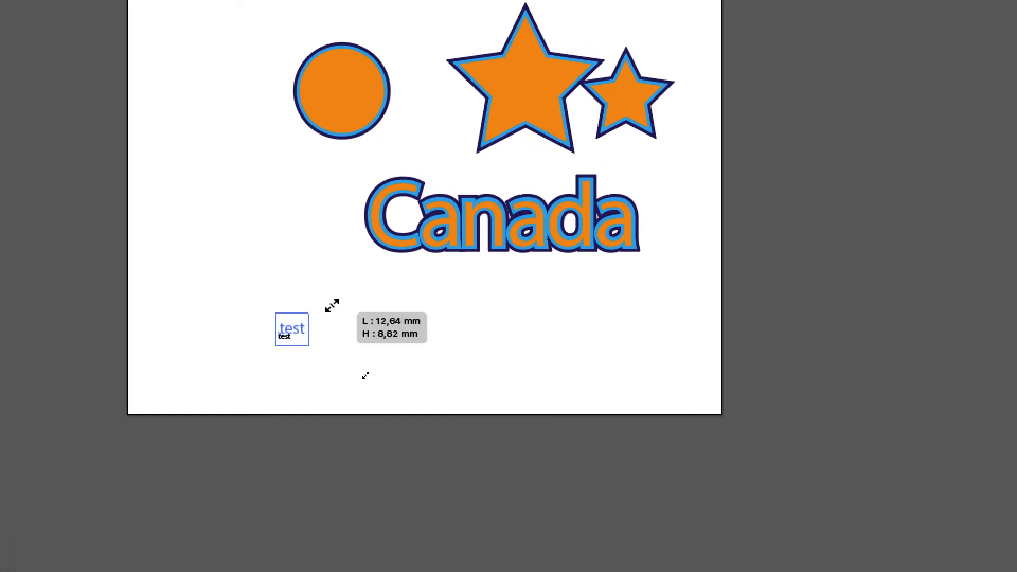
{"action": "left_click_drag", "start_coordinate": [332, 305], "coordinate": [366, 282]}
{"action": "left_click_drag", "start_coordinate": [342, 329], "coordinate": [479, 367]}
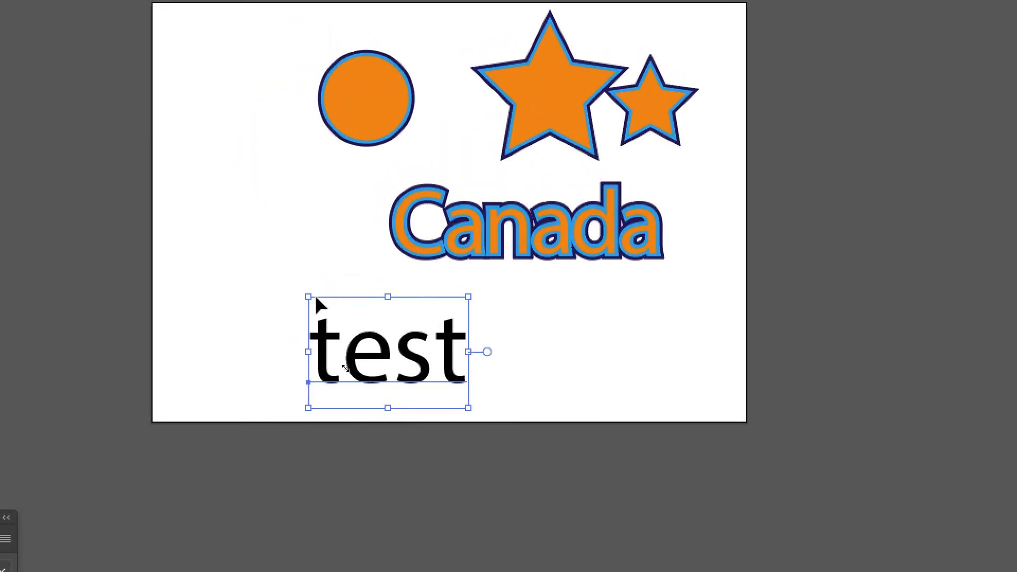
{"action": "left_click_drag", "start_coordinate": [309, 297], "coordinate": [273, 272]}
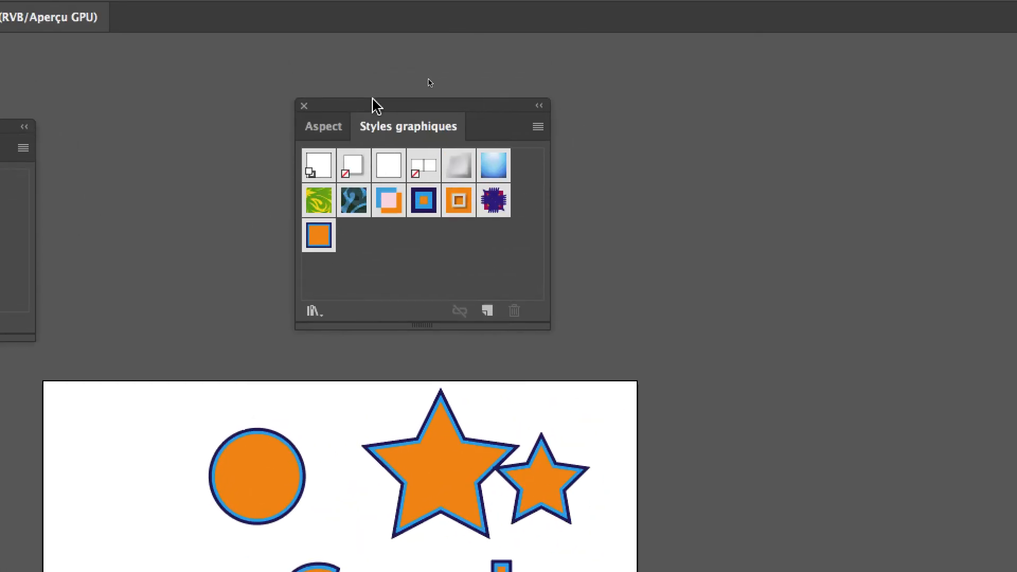
- Apply the saved graphic style "Style graphique 5" to the "test" text and deselect it
{"action": "left_click_drag", "start_coordinate": [373, 99], "coordinate": [417, 241]}
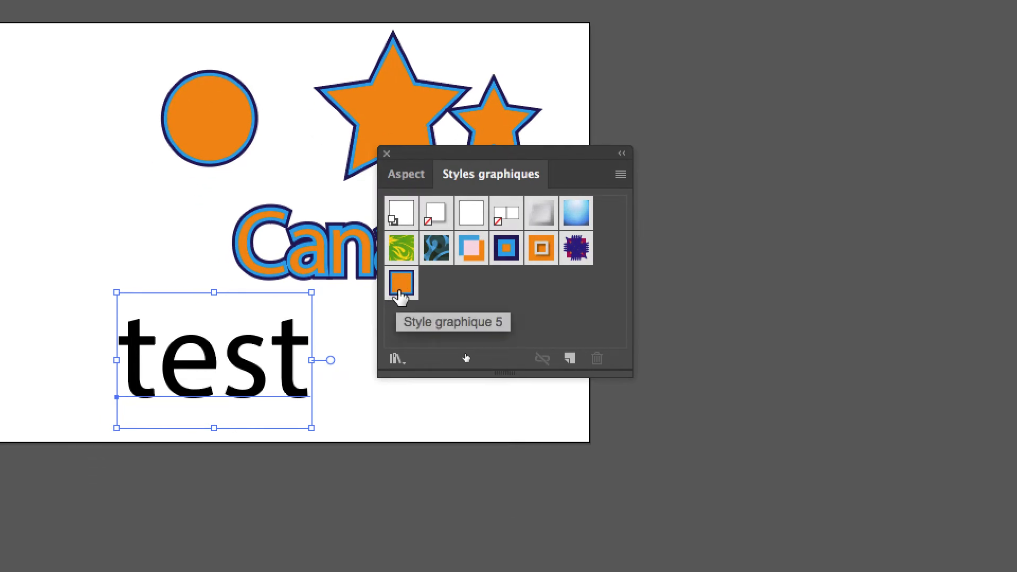
{"action": "left_click", "coordinate": [400, 284]}
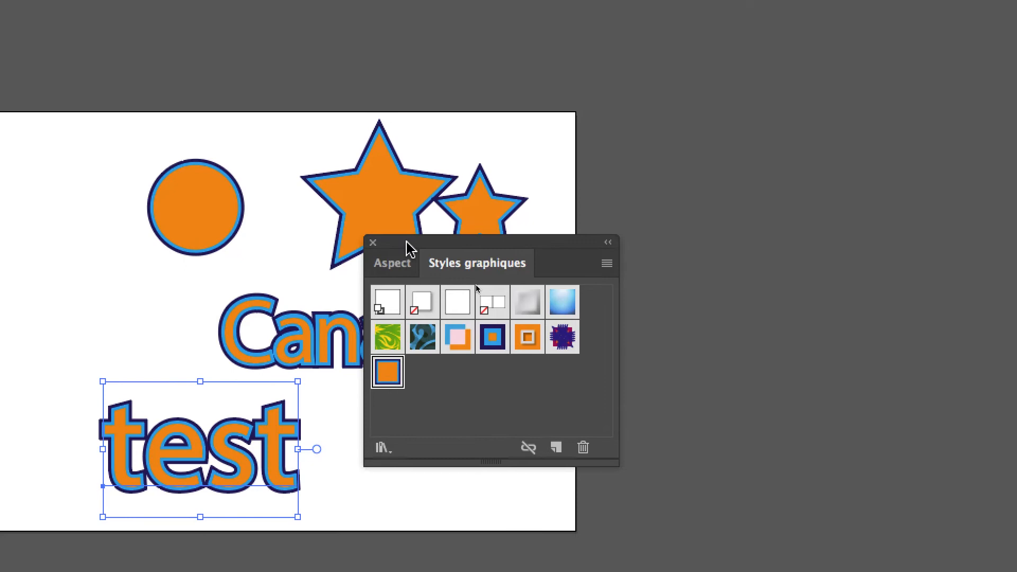
{"action": "left_click_drag", "start_coordinate": [409, 249], "coordinate": [437, 295]}
{"action": "left_click", "coordinate": [368, 348]}
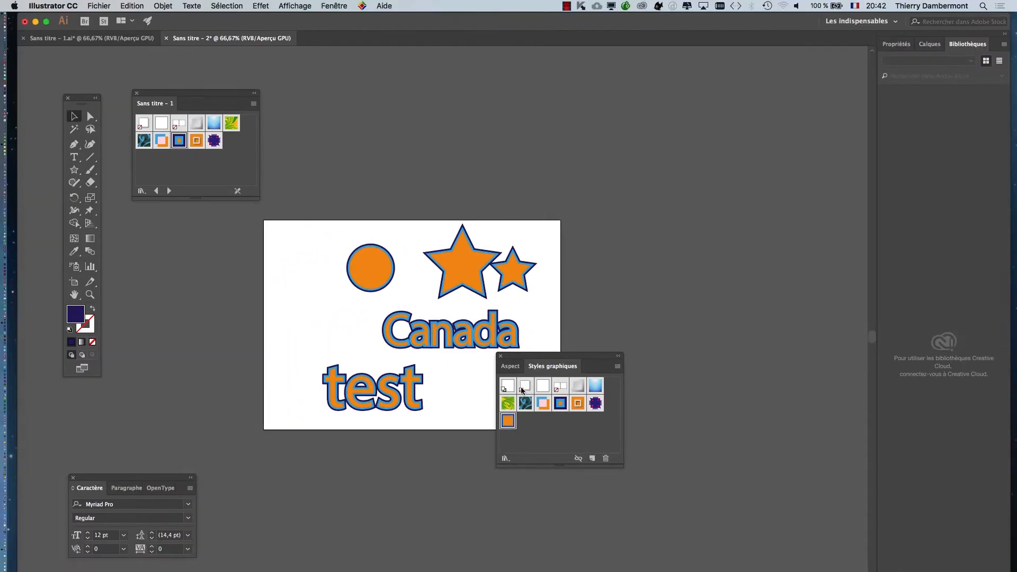
- Clear the floating panel out of the way and widen the artboard to the right to more than twice its width
{"action": "left_click_drag", "start_coordinate": [555, 360], "coordinate": [659, 314]}
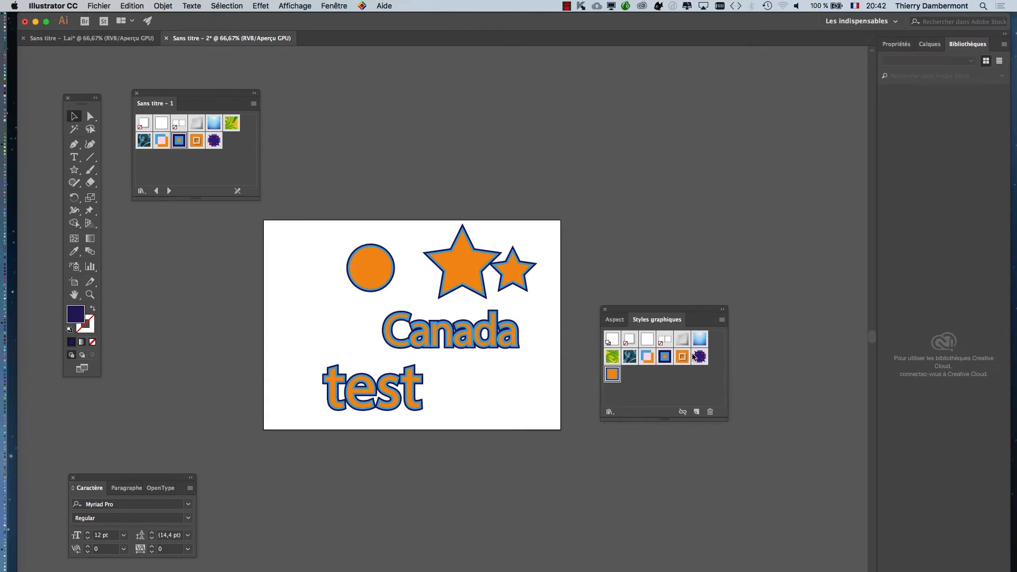
{"action": "left_click_drag", "start_coordinate": [295, 260], "coordinate": [266, 276]}
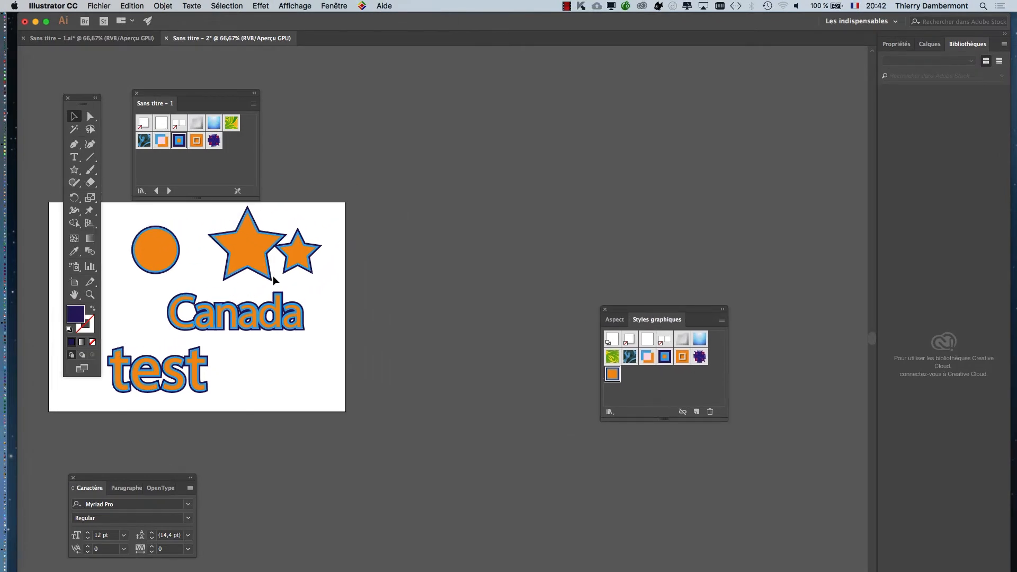
{"action": "left_click_drag", "start_coordinate": [643, 313], "coordinate": [499, 456]}
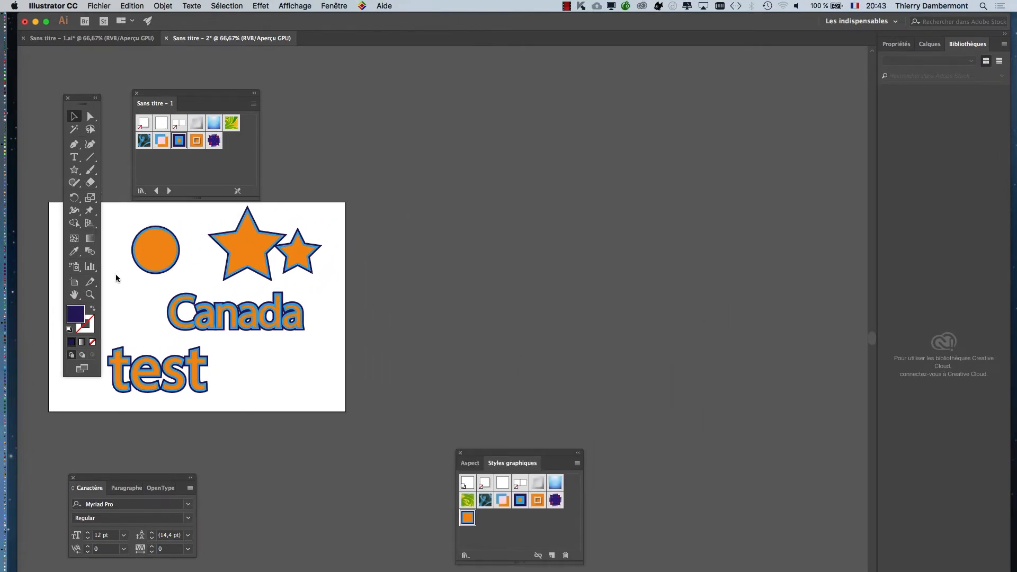
{"action": "left_click", "coordinate": [75, 285]}
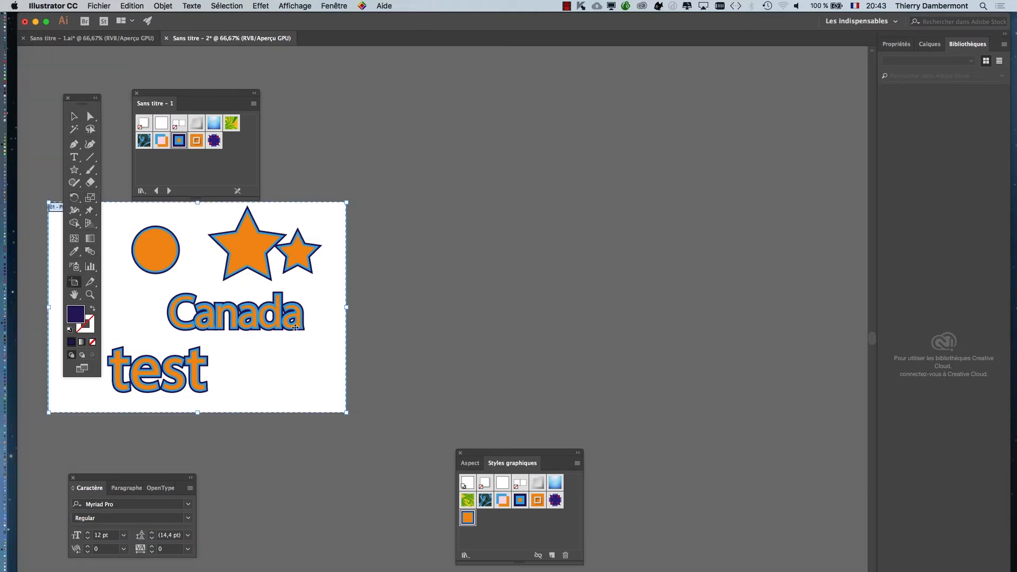
{"action": "left_click_drag", "start_coordinate": [347, 309], "coordinate": [738, 309]}
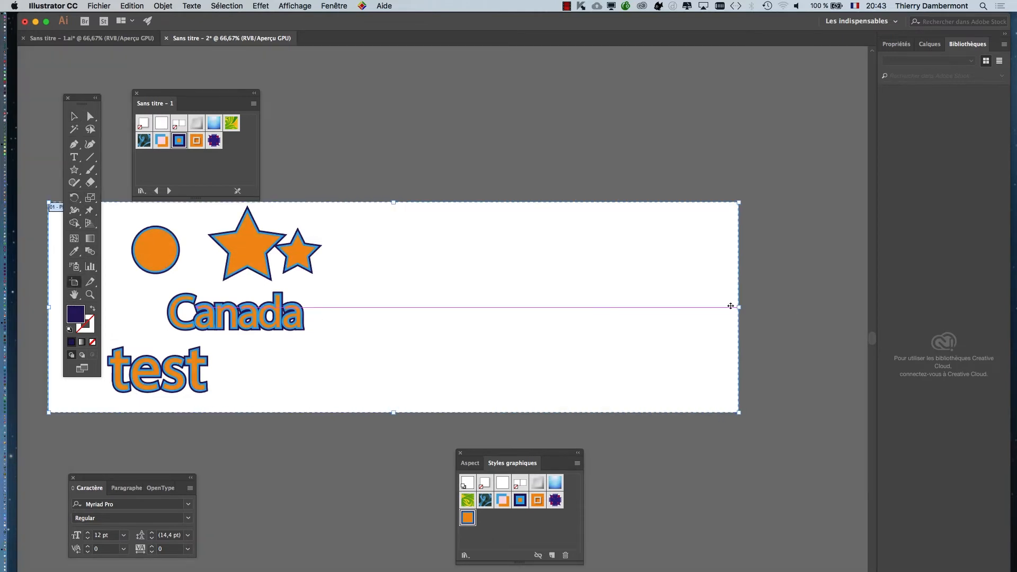
{"action": "left_click", "coordinate": [77, 117]}
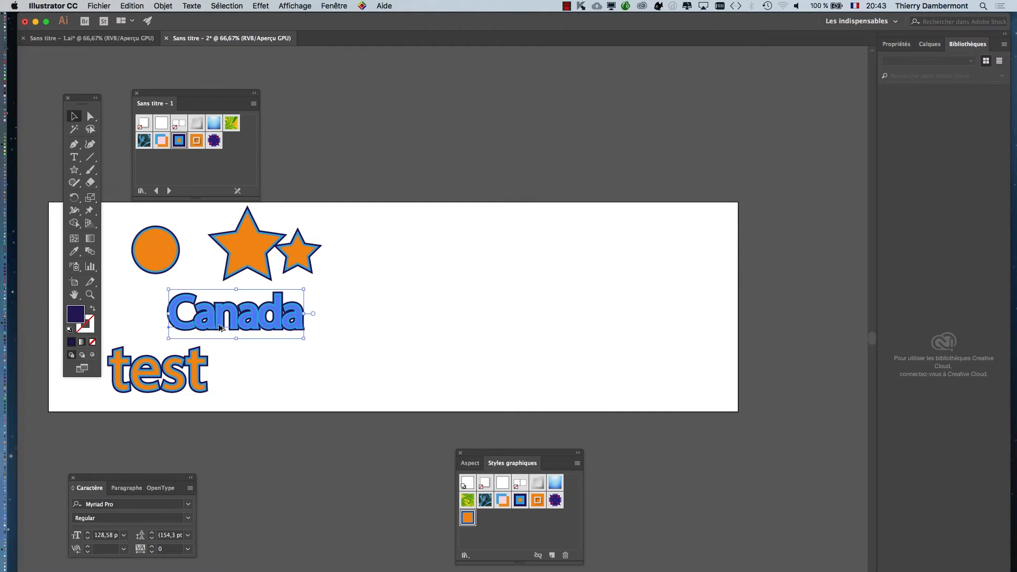
- Move the "test" text into the empty right part of the artboard and apply the purple spiky style from the Sans titre - 1 library
{"action": "left_click_drag", "start_coordinate": [147, 381], "coordinate": [496, 287]}
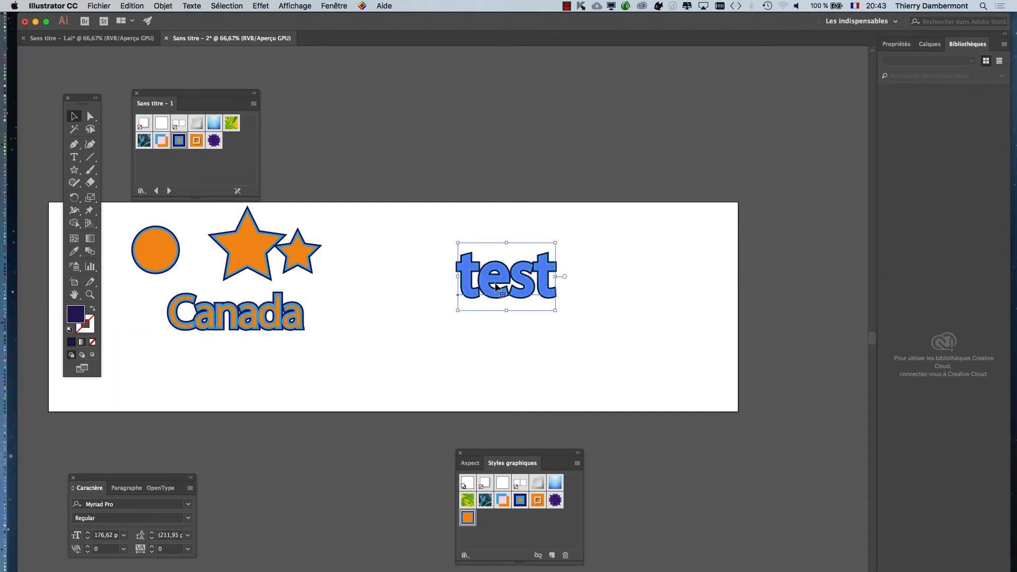
{"action": "left_click_drag", "start_coordinate": [222, 93], "coordinate": [406, 209]}
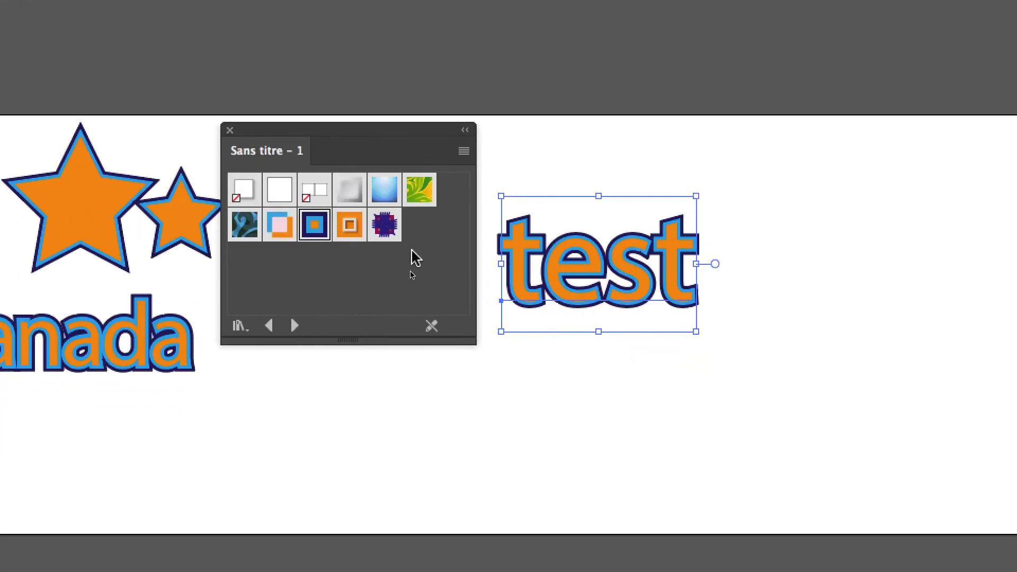
{"action": "left_click", "coordinate": [392, 306]}
{"action": "left_click", "coordinate": [580, 367]}
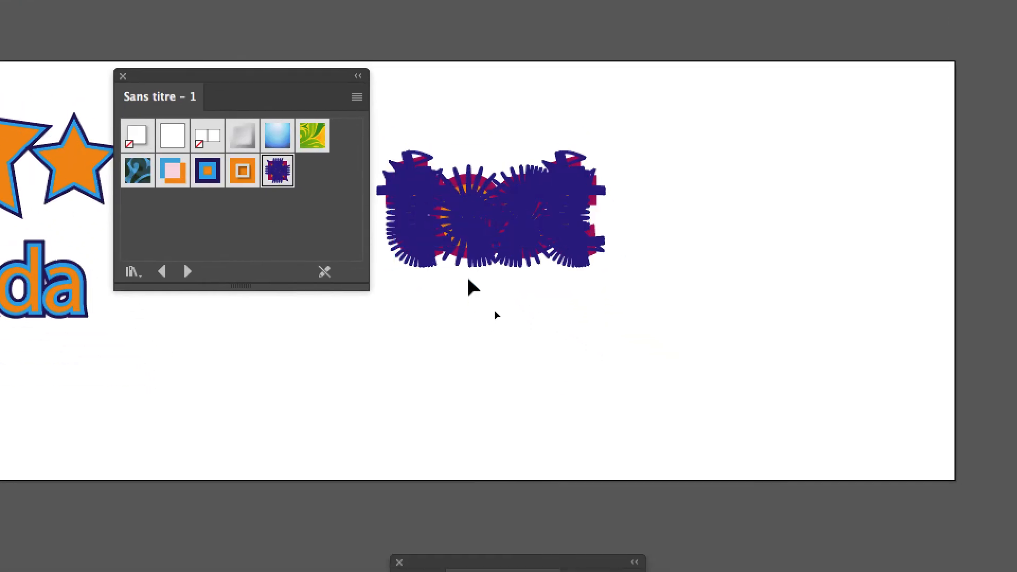
- Select the spiky "test" text and turn off "Mettre à l'échelle les contours et les effets" in the General preferences
{"action": "scroll", "coordinate": [601, 322], "scroll_direction": "up", "scroll_amount": 1}
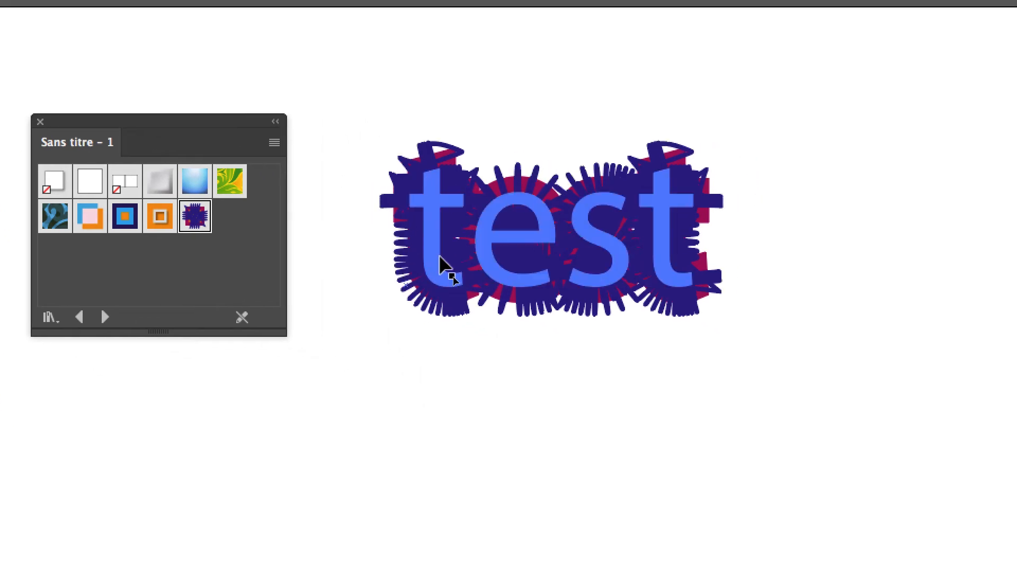
{"action": "left_click", "coordinate": [445, 268]}
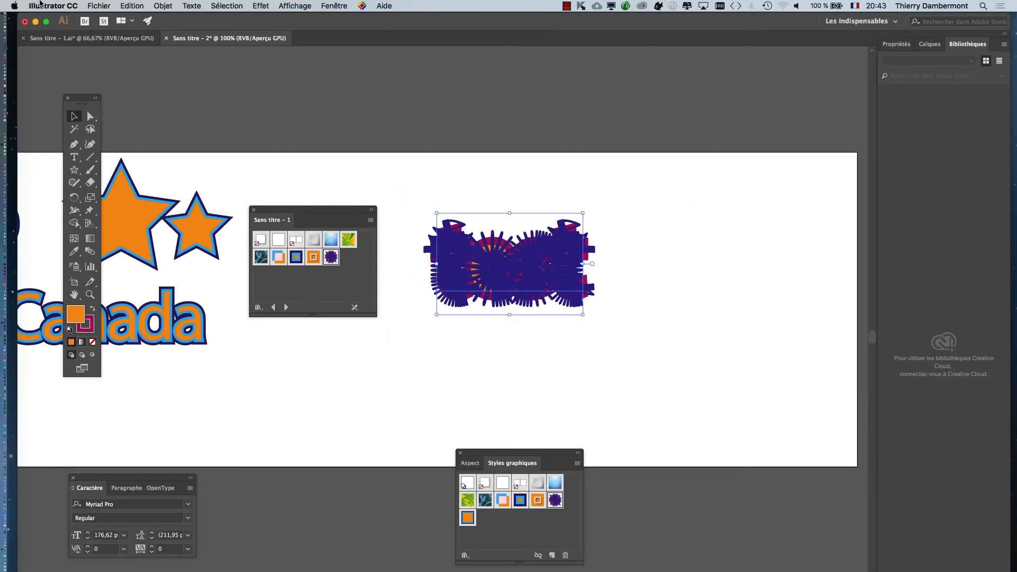
{"action": "left_click", "coordinate": [53, 6]}
{"action": "mouse_move", "coordinate": [81, 36]}
{"action": "left_click", "coordinate": [164, 35]}
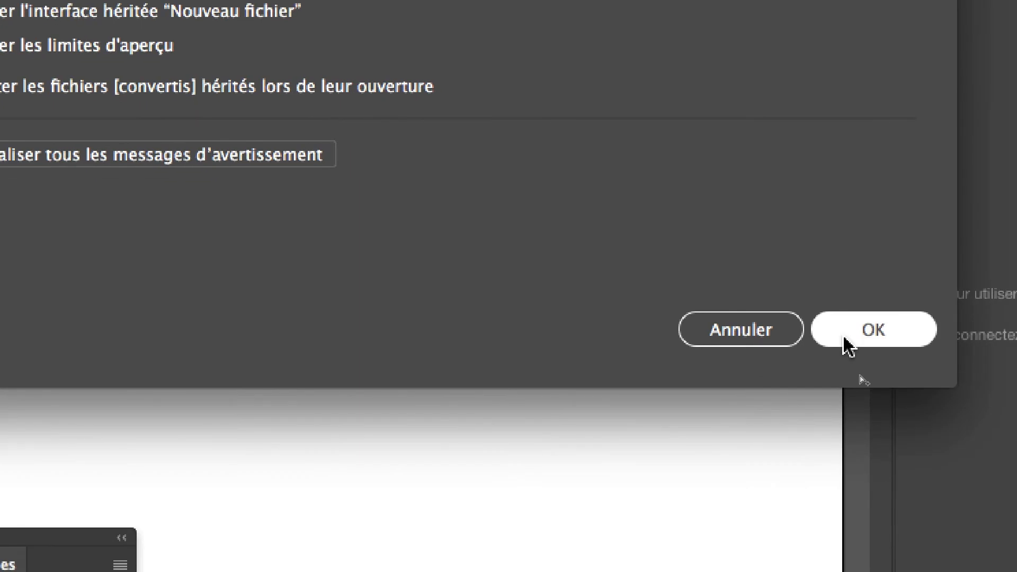
{"action": "left_click", "coordinate": [844, 339]}
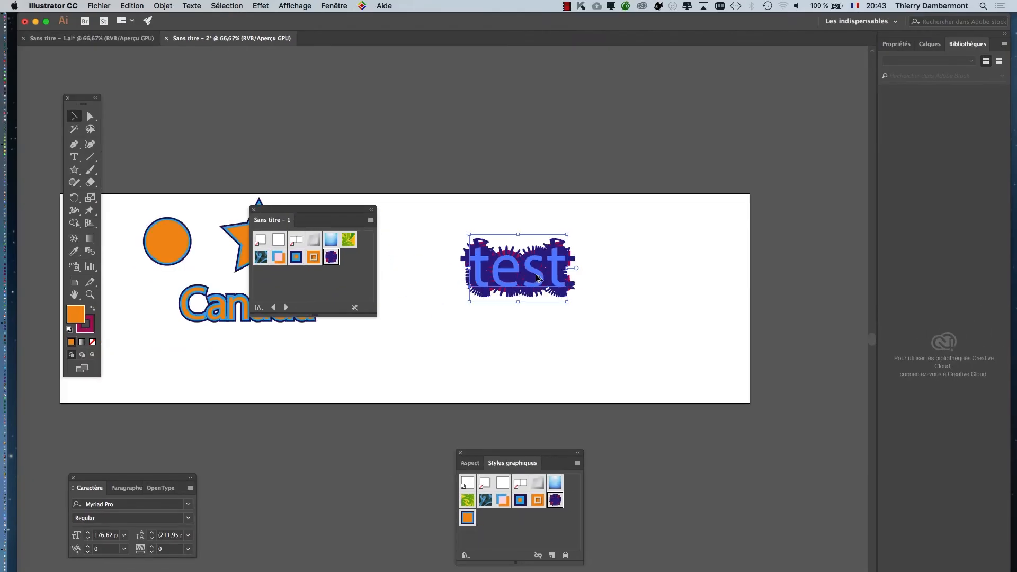
- Enlarge the spiky "test" text to about 1114 pt, extending beyond the artboard, and deselect it
{"action": "scroll", "coordinate": [536, 278], "scroll_direction": "down", "scroll_amount": 2}
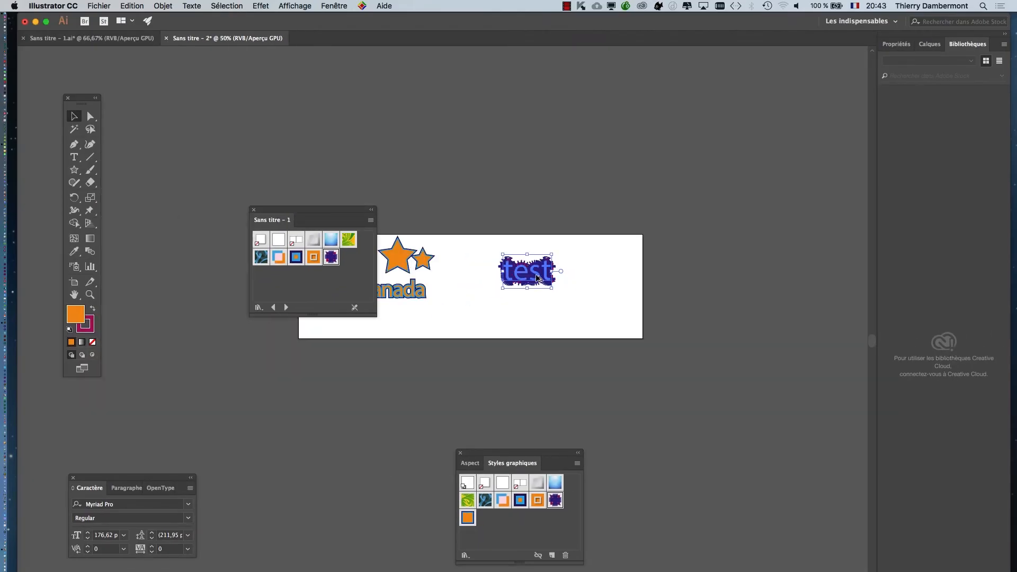
{"action": "left_click_drag", "start_coordinate": [553, 289], "coordinate": [744, 422]}
{"action": "left_click_drag", "start_coordinate": [501, 257], "coordinate": [439, 210]}
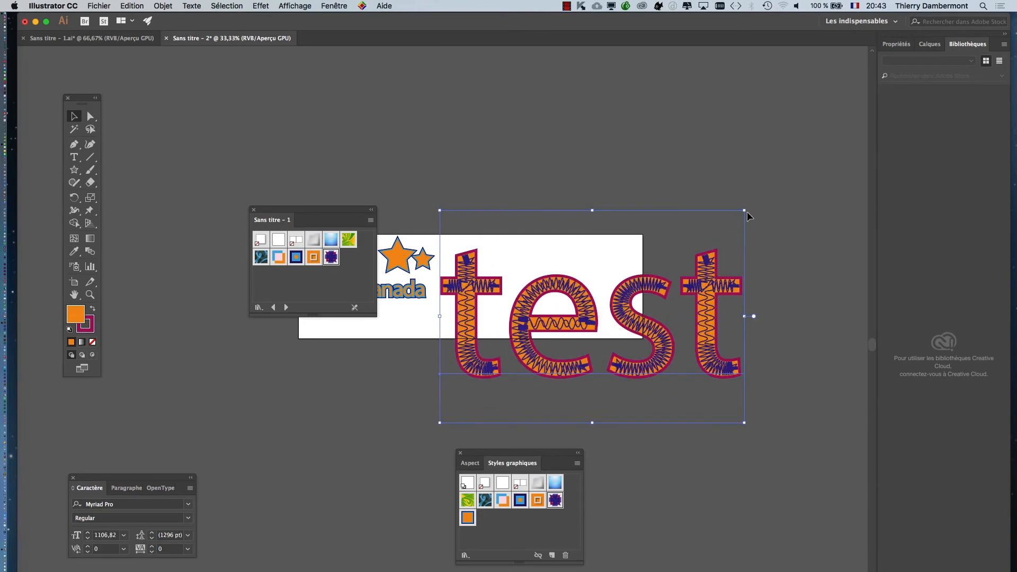
{"action": "left_click_drag", "start_coordinate": [743, 210], "coordinate": [745, 209]}
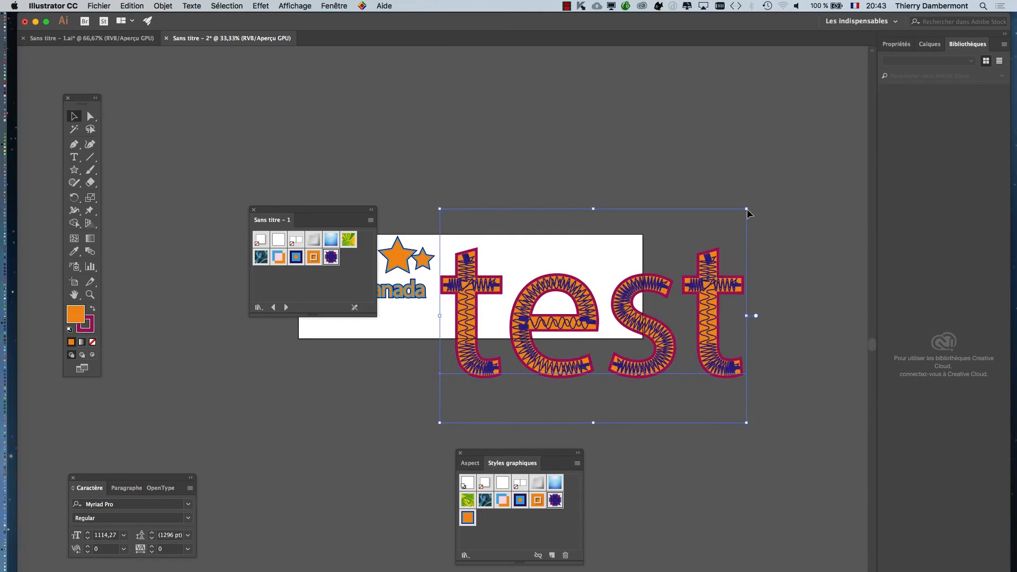
{"action": "left_click", "coordinate": [750, 161]}
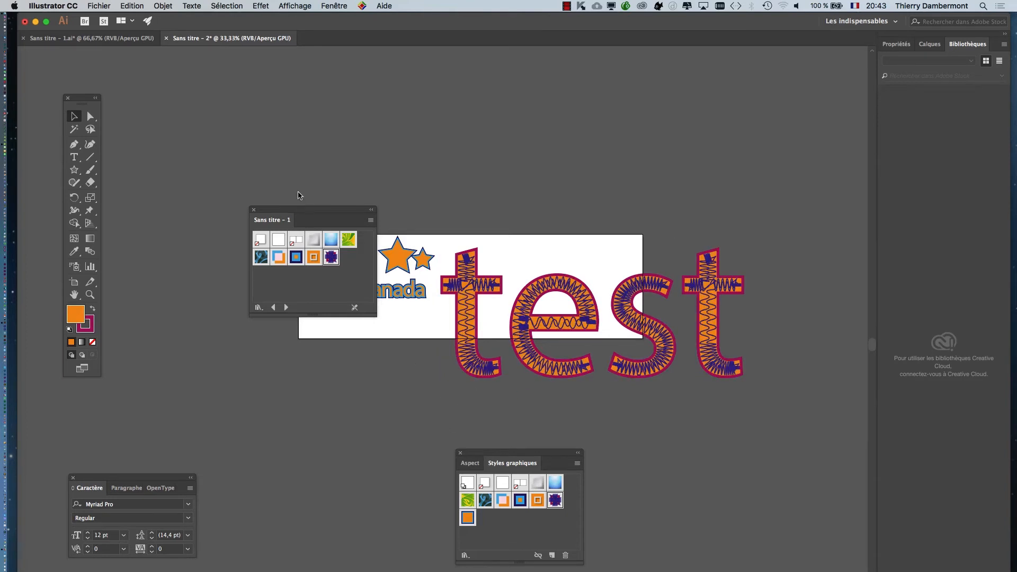
{"action": "left_click", "coordinate": [67, 6]}
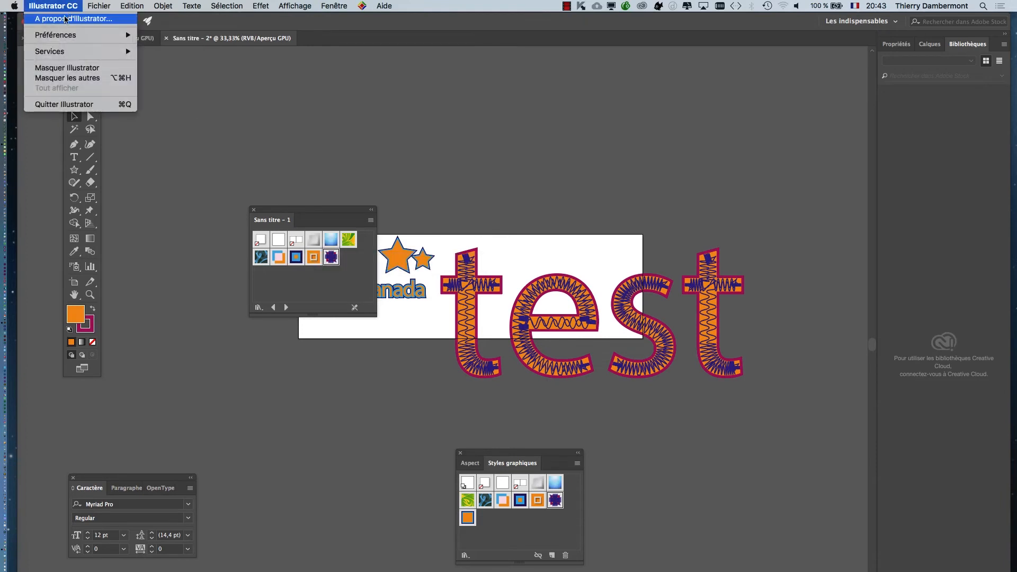
{"action": "mouse_move", "coordinate": [69, 36]}
{"action": "left_click", "coordinate": [540, 148]}
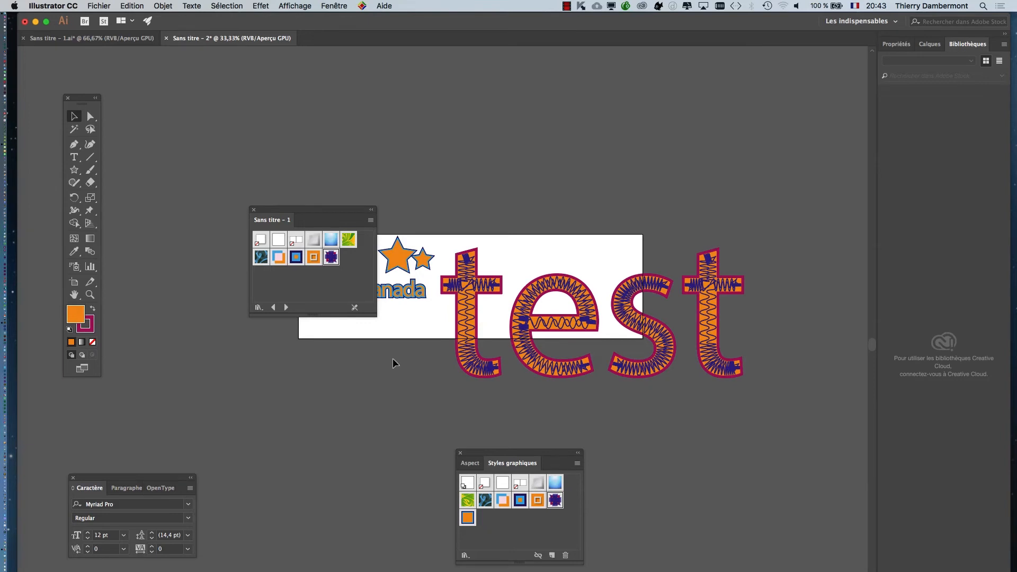
- Turn "Mettre à l'échelle les contours et les effets" back on in the General preferences
{"action": "left_click", "coordinate": [49, 4]}
{"action": "mouse_move", "coordinate": [58, 35]}
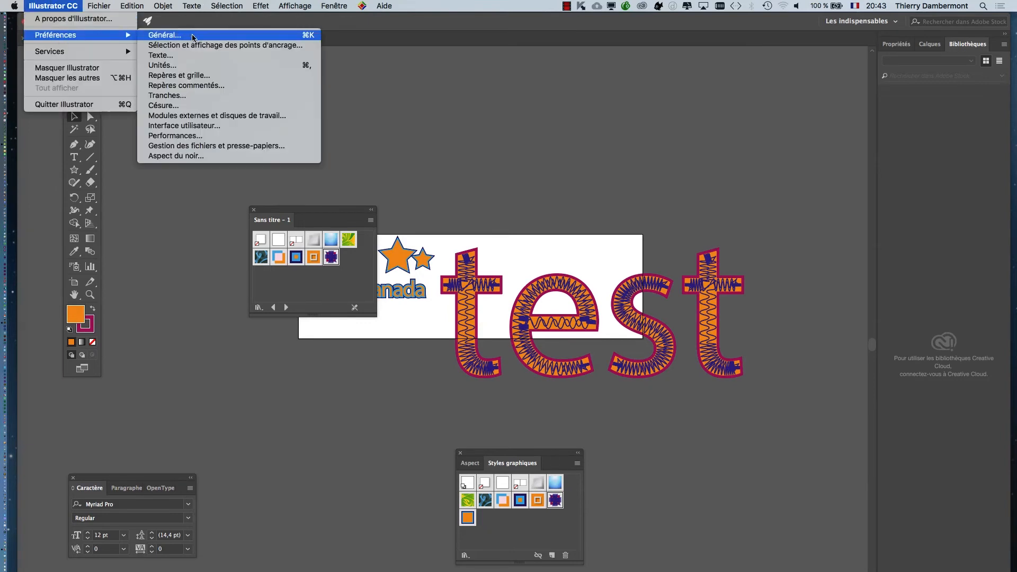
{"action": "left_click", "coordinate": [159, 34]}
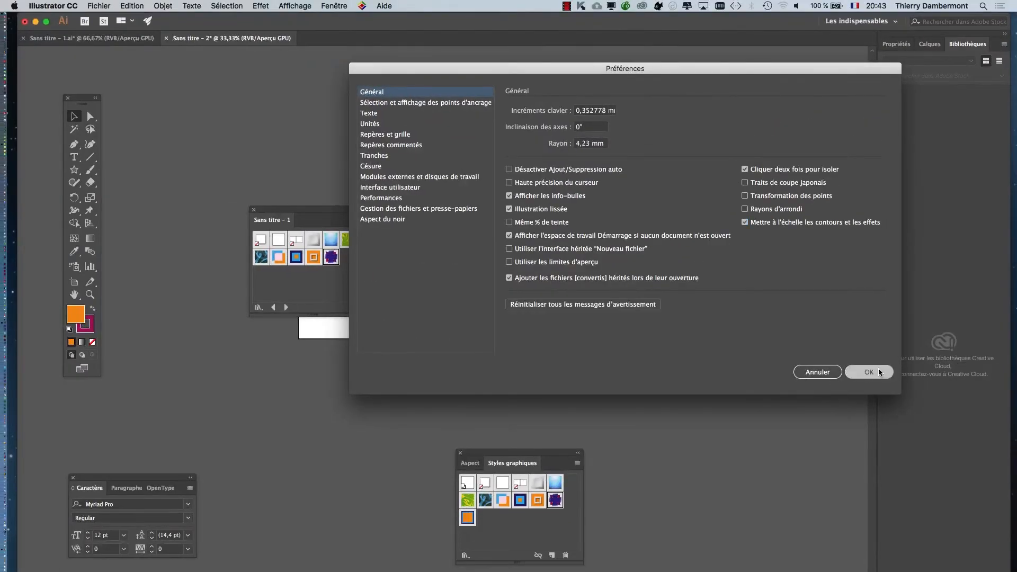
{"action": "left_click", "coordinate": [869, 371]}
- Scale the large "test" text down together with its strokes and effects until it fits the right part of the artboard
{"action": "left_click", "coordinate": [630, 353]}
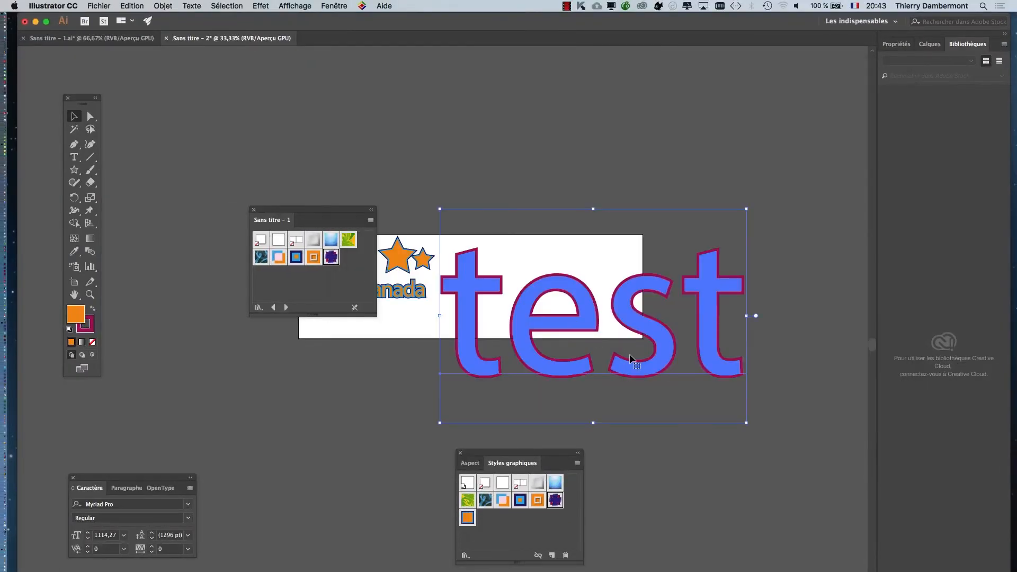
{"action": "left_click_drag", "start_coordinate": [747, 422], "coordinate": [551, 287]}
{"action": "left_click_drag", "start_coordinate": [440, 210], "coordinate": [471, 230]}
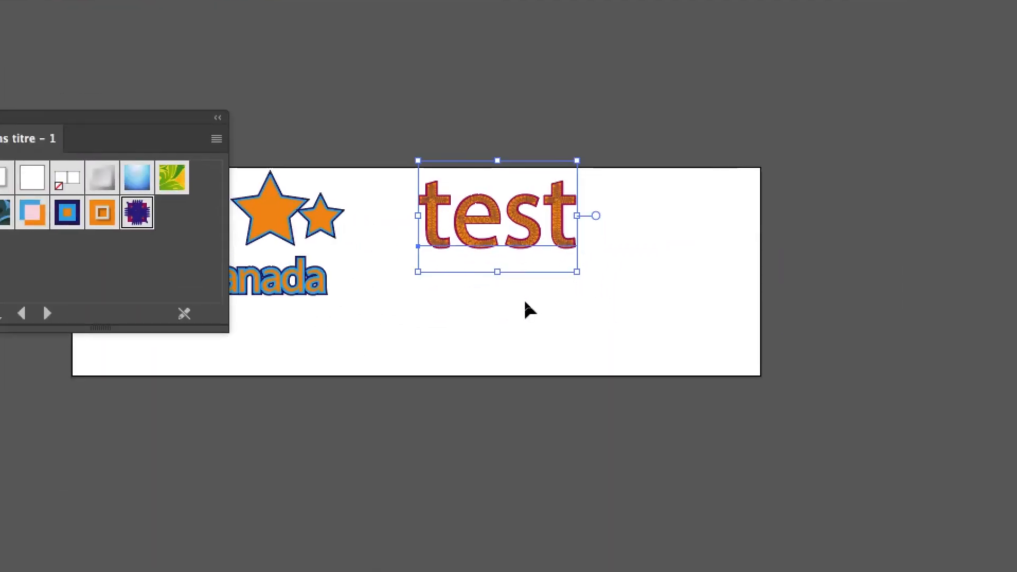
- Save the scaled appearance of the "test" text as a new graphic style, with the styles palette moved beside the text
{"action": "scroll", "coordinate": [489, 272], "scroll_direction": "up", "scroll_amount": 1}
{"action": "scroll", "coordinate": [499, 280], "scroll_direction": "up", "scroll_amount": 1}
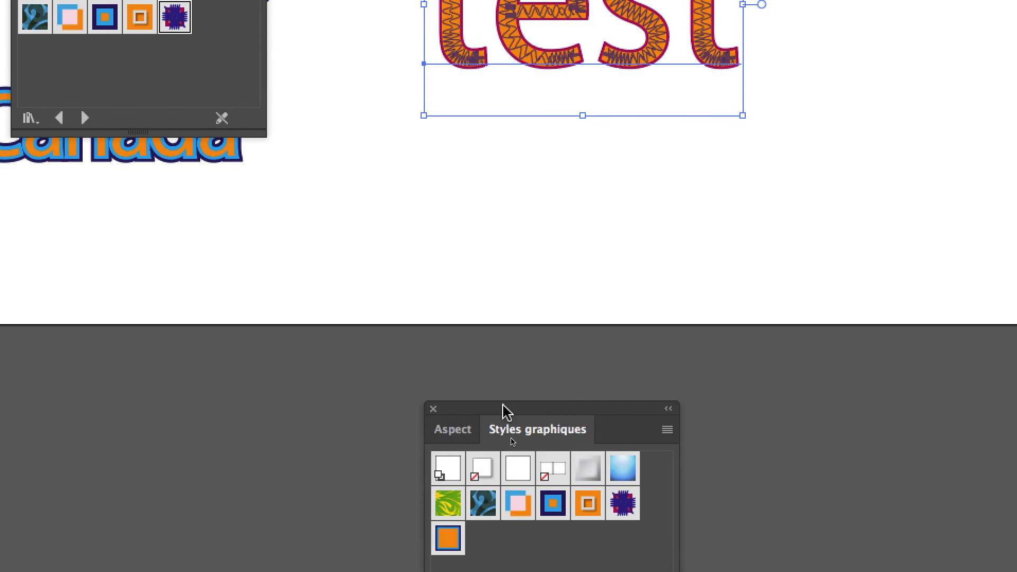
{"action": "left_click_drag", "start_coordinate": [591, 477], "coordinate": [990, 11]}
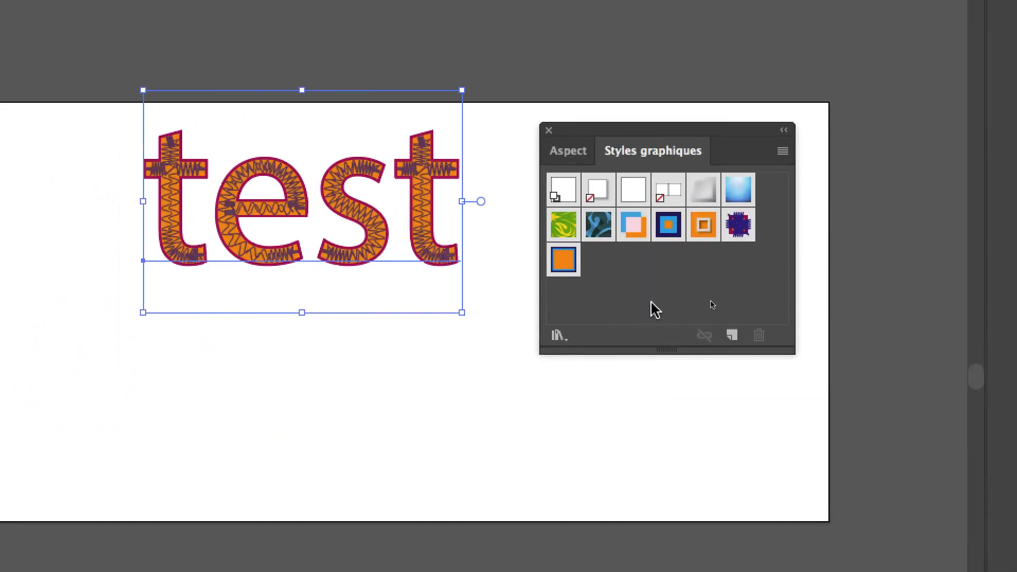
{"action": "left_click", "coordinate": [675, 313]}
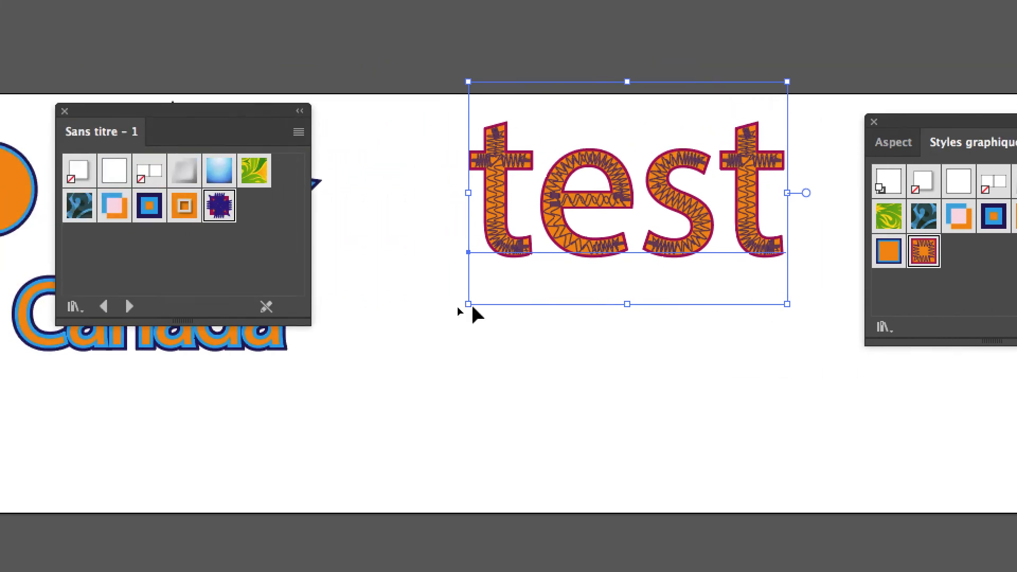
- Draw a medium star and a smaller star below the end of the "test" text and apply the new zigzag style to each
{"action": "left_click", "coordinate": [153, 214]}
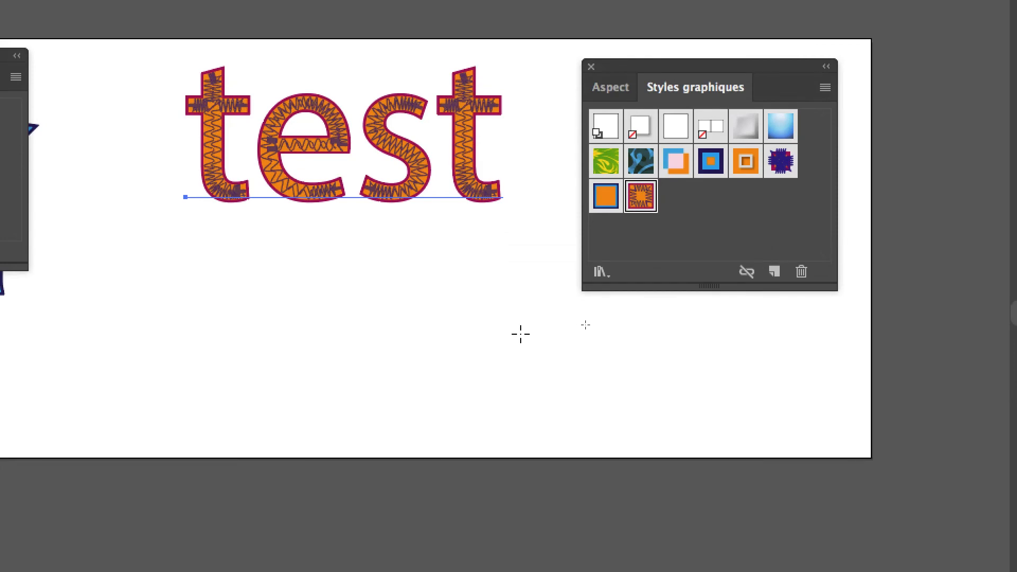
{"action": "left_click_drag", "start_coordinate": [436, 228], "coordinate": [495, 261]}
{"action": "left_click", "coordinate": [651, 153]}
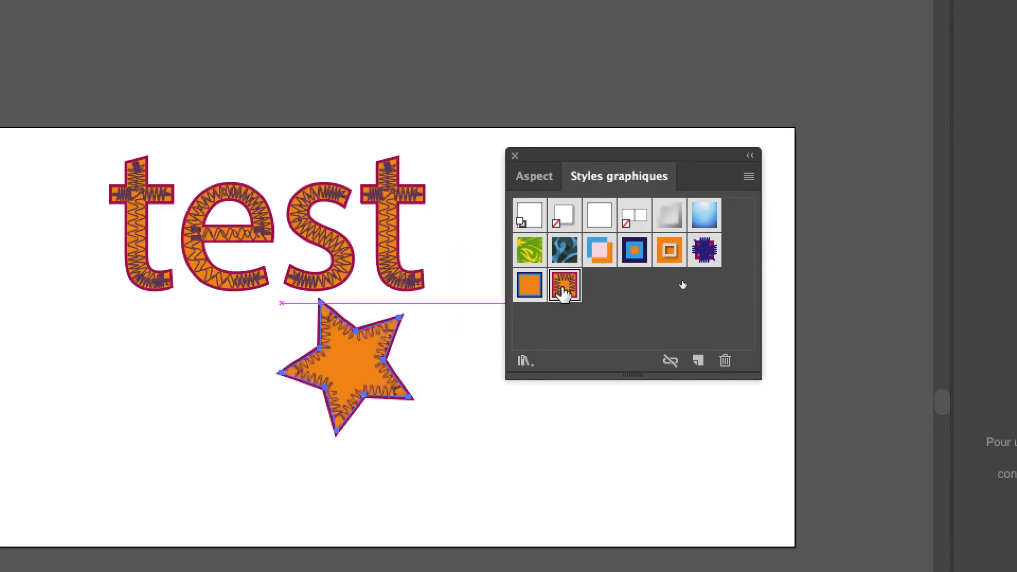
{"action": "left_click_drag", "start_coordinate": [451, 418], "coordinate": [488, 439]}
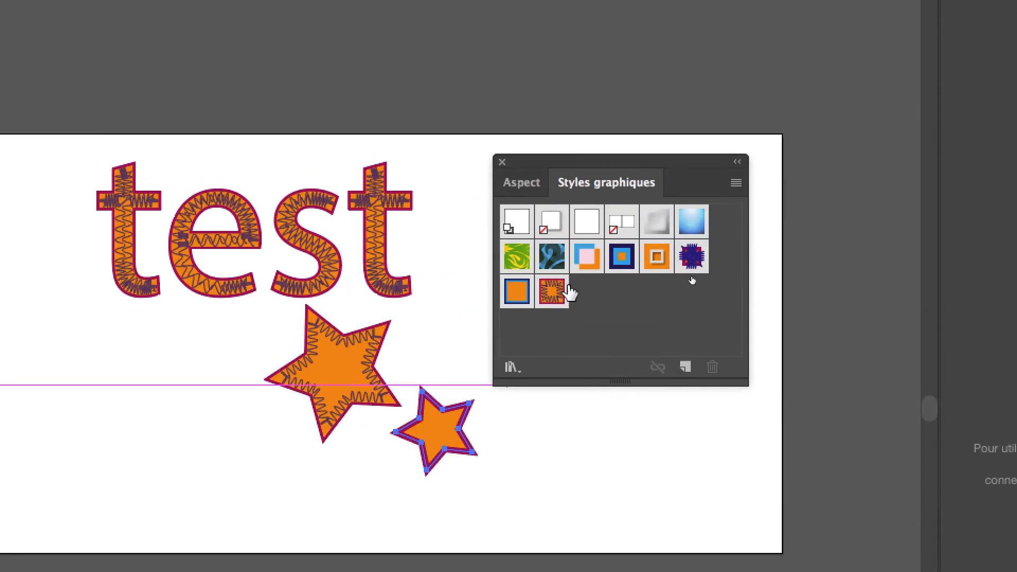
{"action": "left_click", "coordinate": [570, 292]}
- Add a small star under the first "t" and a large star beside the text, apply the zigzag style to both, and deselect
{"action": "left_click_drag", "start_coordinate": [117, 343], "coordinate": [156, 366]}
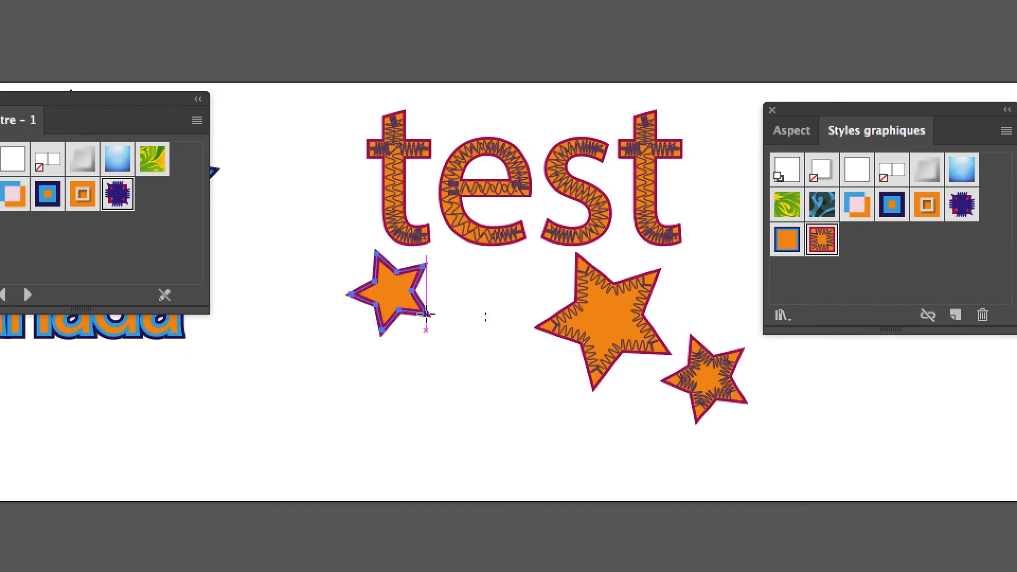
{"action": "left_click", "coordinate": [821, 239]}
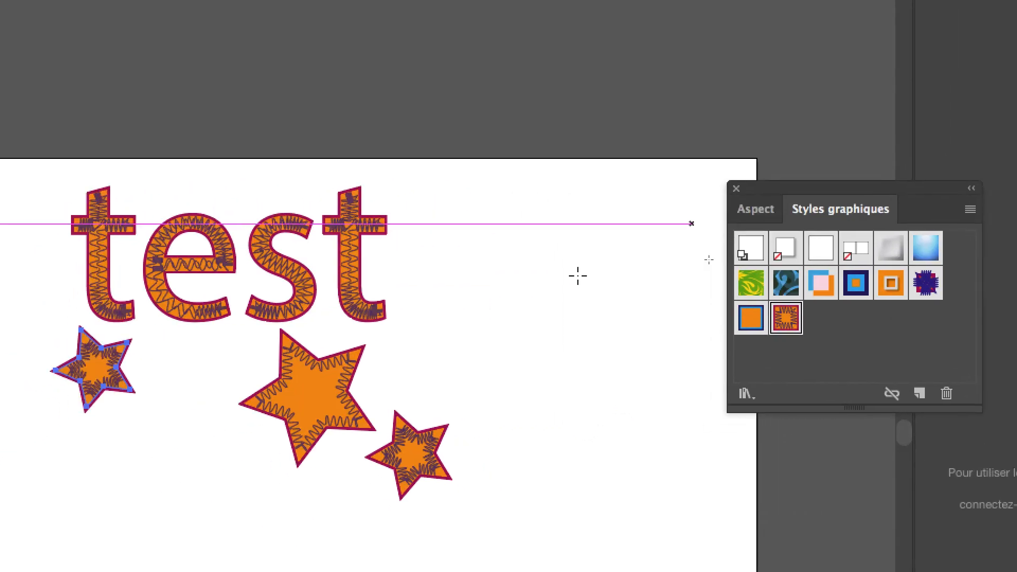
{"action": "left_click_drag", "start_coordinate": [544, 331], "coordinate": [665, 397]}
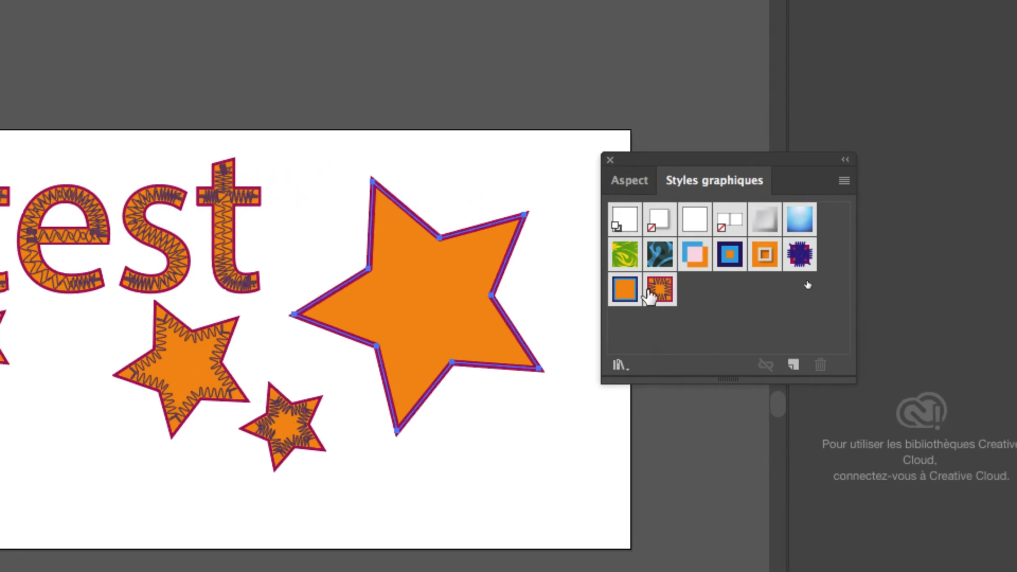
{"action": "left_click", "coordinate": [653, 291]}
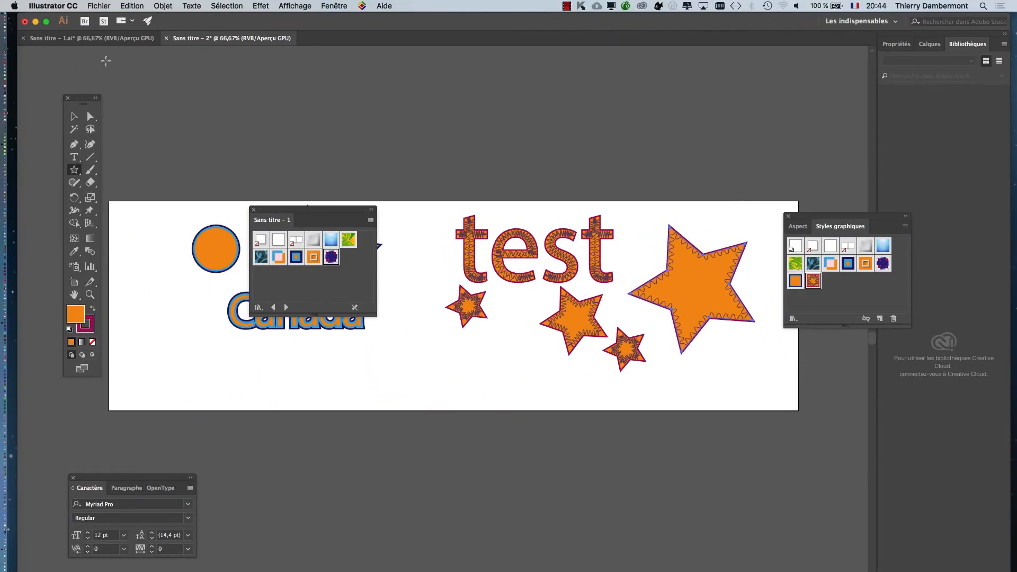
{"action": "key", "text": "v"}
{"action": "left_click", "coordinate": [171, 130]}
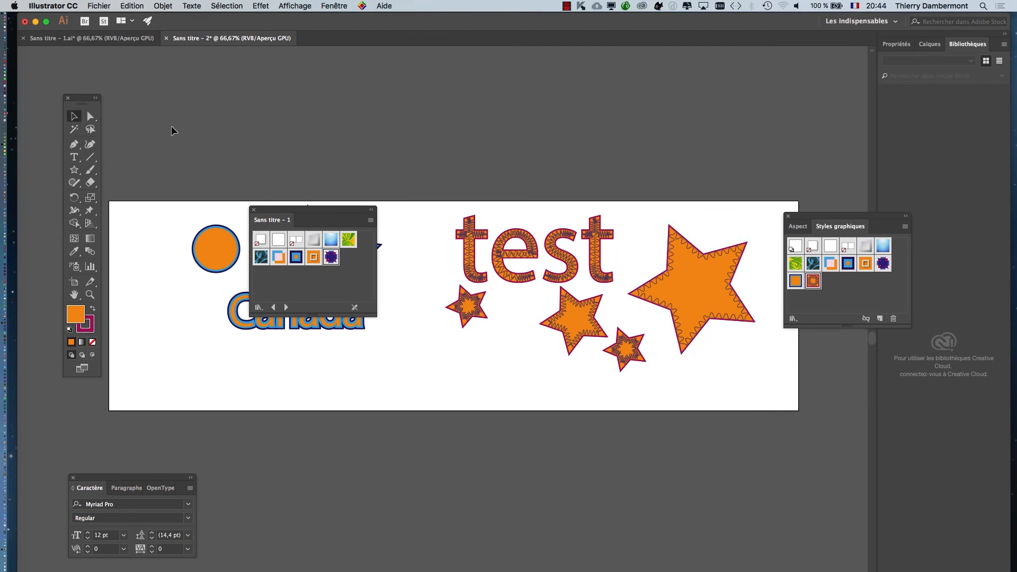
- Try saving the "test" text's appearance as another graphic style, and undo it
{"action": "left_click", "coordinate": [666, 278]}
{"action": "left_click", "coordinate": [550, 268]}
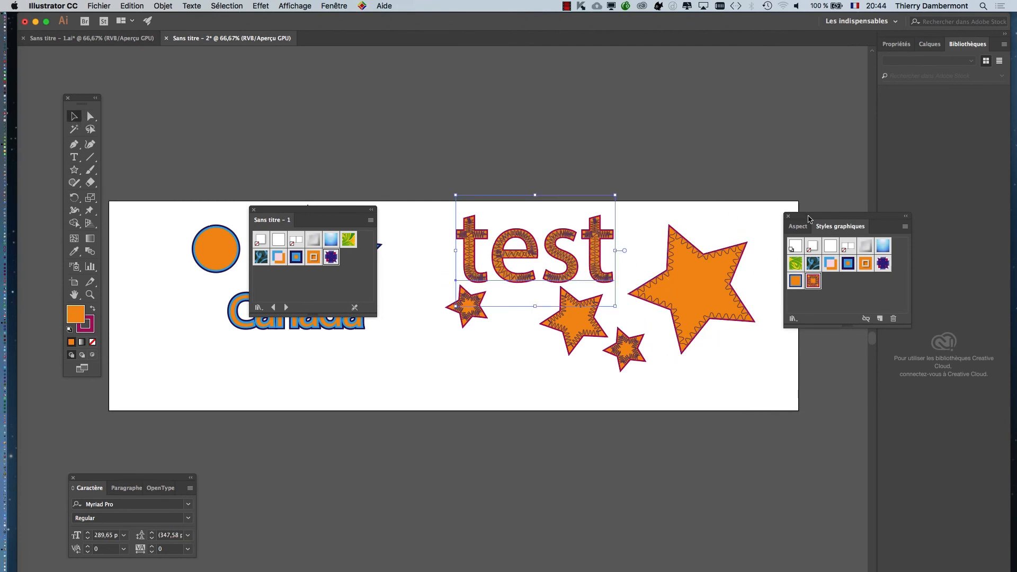
{"action": "left_click_drag", "start_coordinate": [809, 218], "coordinate": [663, 166]}
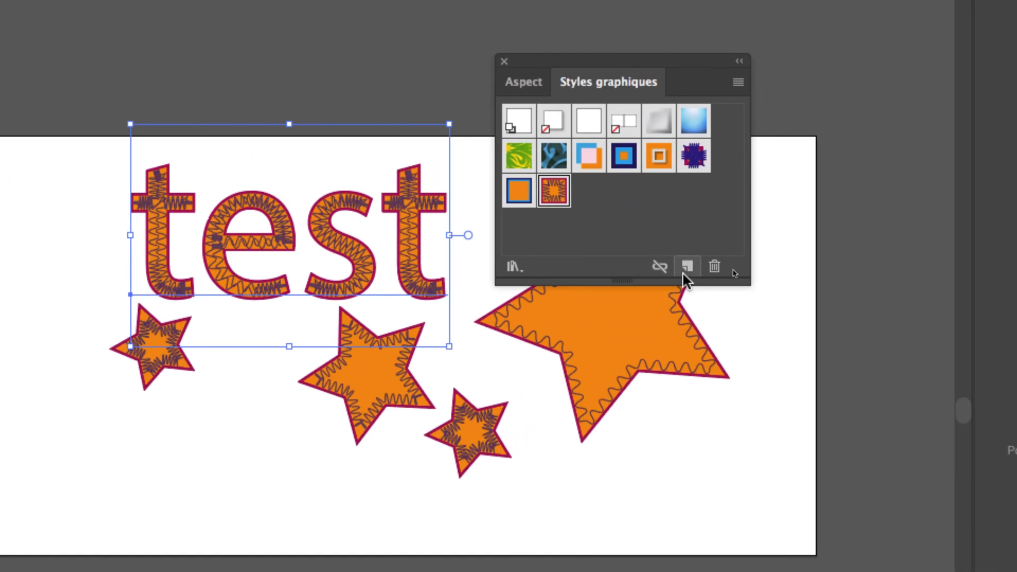
{"action": "key", "text": "alt+super+equal"}
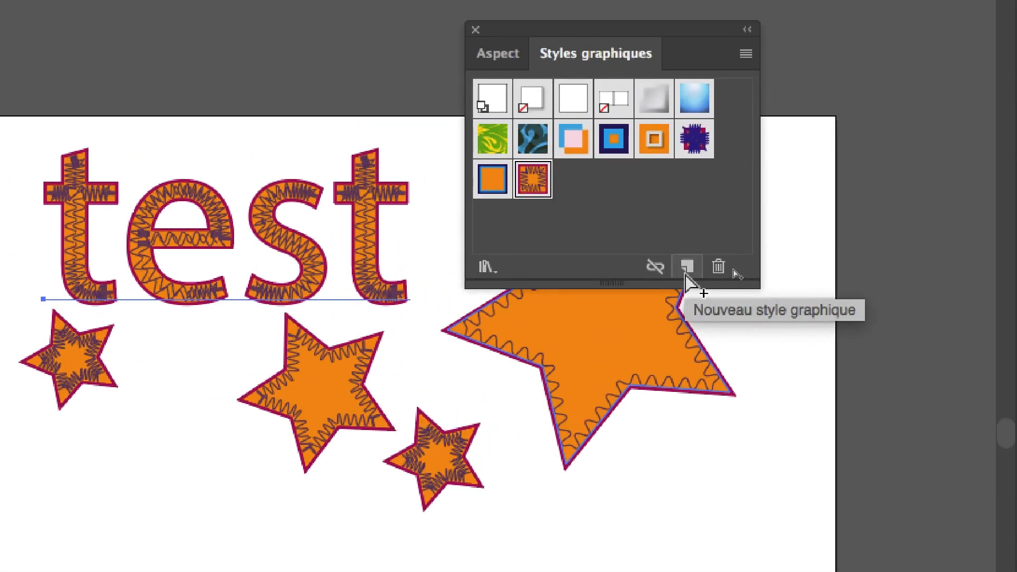
{"action": "key", "text": "alt+super+minus"}
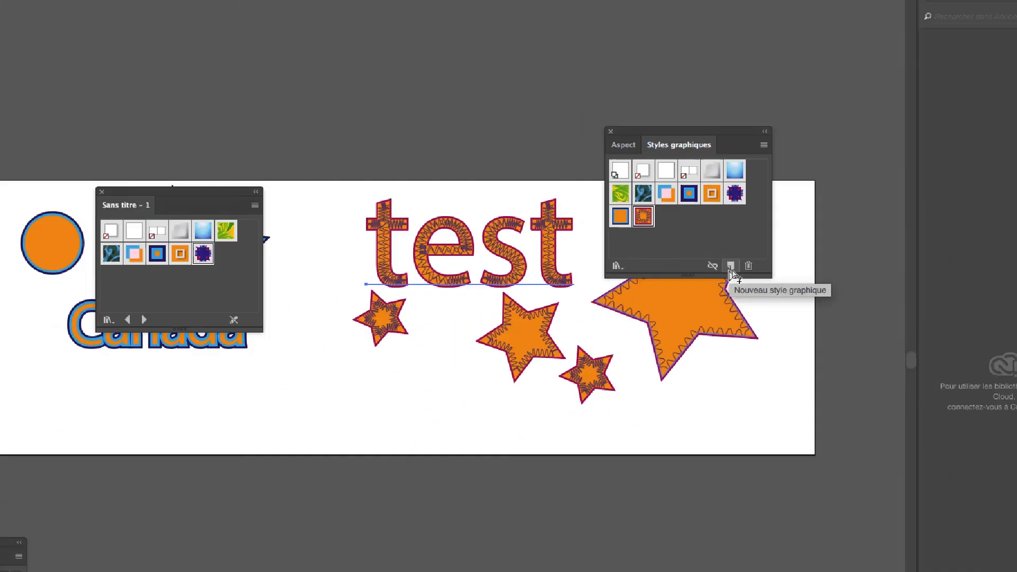
{"action": "left_click_drag", "start_coordinate": [601, 269], "coordinate": [702, 250]}
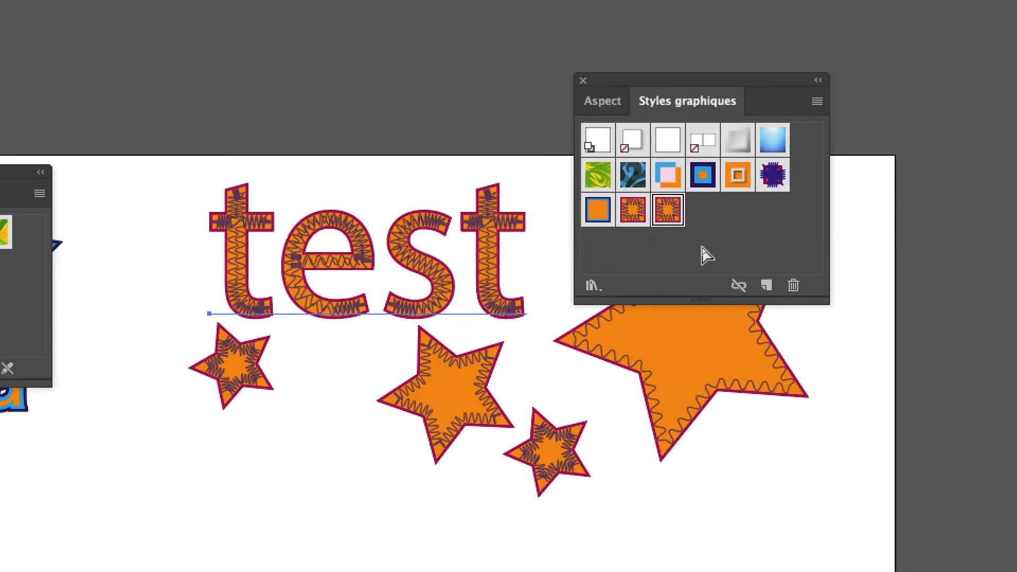
{"action": "key", "text": "super+z"}
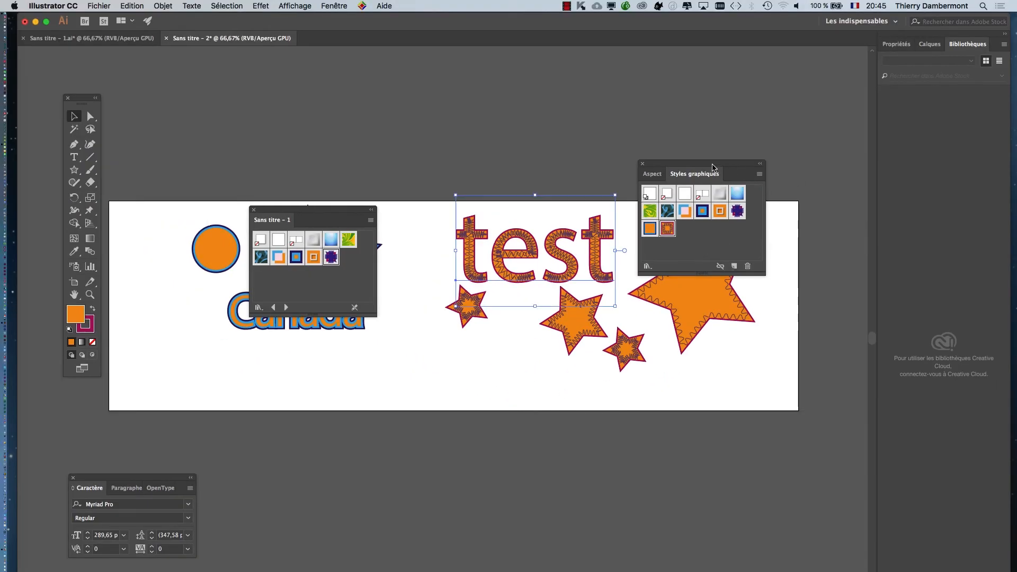
{"action": "left_click_drag", "start_coordinate": [712, 167], "coordinate": [724, 100]}
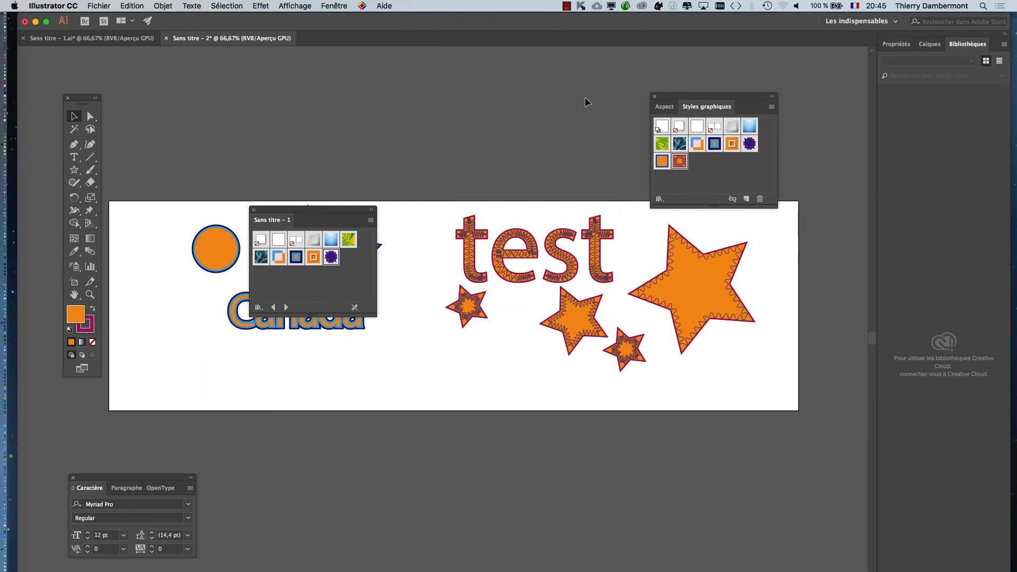